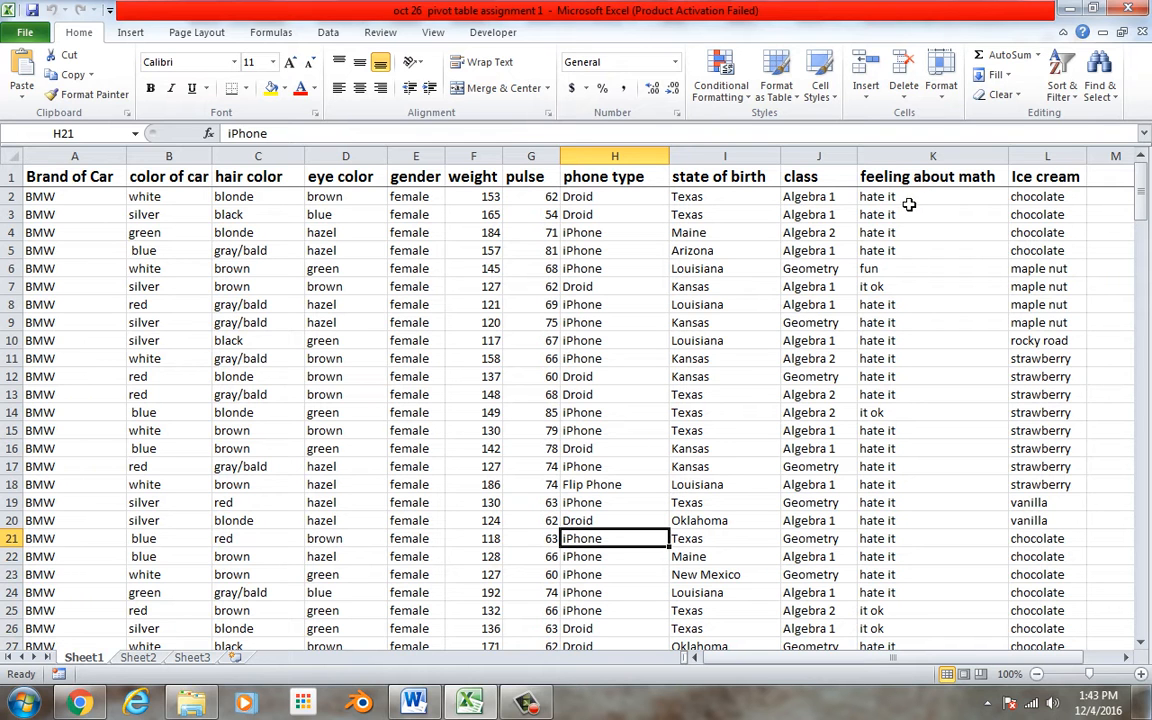
Select the whole data table from A1 to L201
{"action": "mouse_move", "coordinate": [1090, 658]}
{"action": "left_mouse_down"}
{"action": "mouse_move", "coordinate": [1107, 660]}
{"action": "mouse_move", "coordinate": [1082, 662]}
{"action": "left_mouse_up"}
{"action": "left_click_drag", "start_coordinate": [91, 178], "coordinate": [120, 40]}
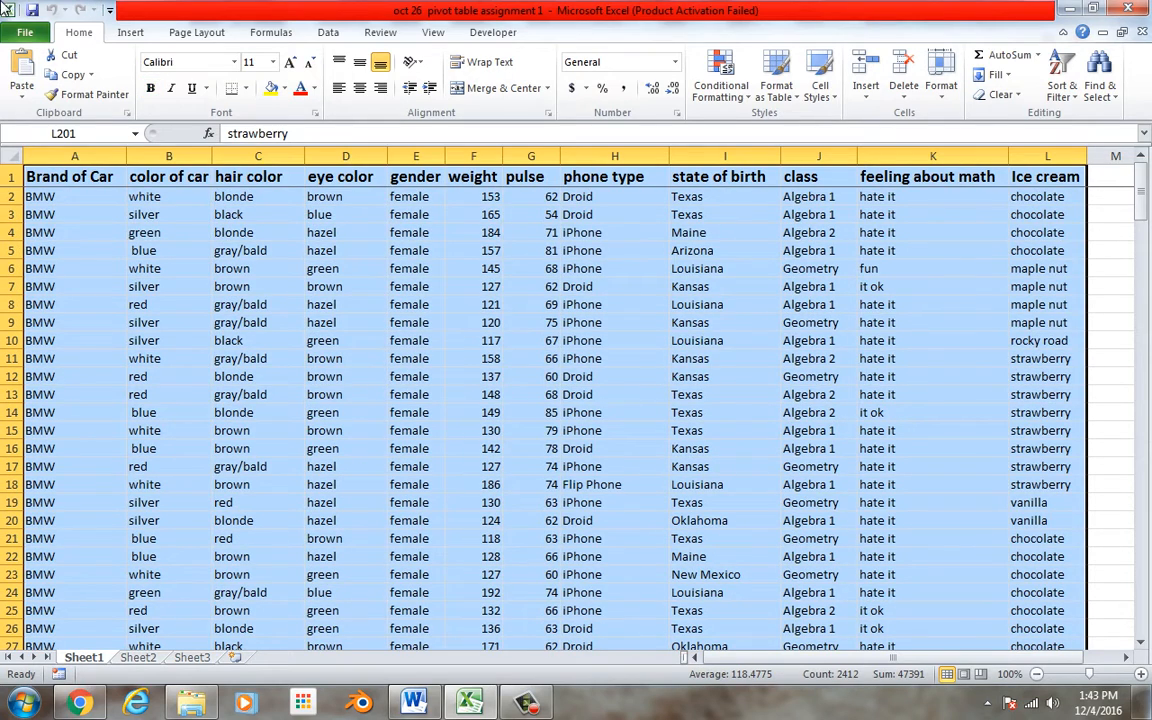
{"action": "left_click", "coordinate": [131, 34]}
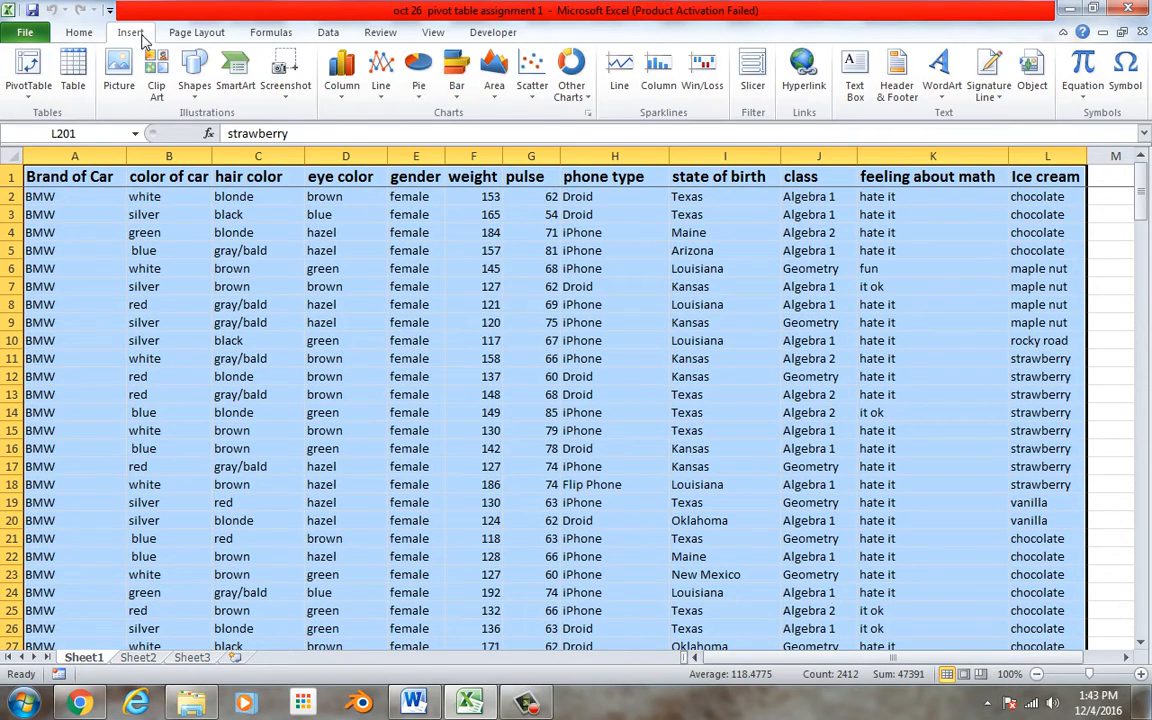
{"action": "left_click", "coordinate": [42, 70]}
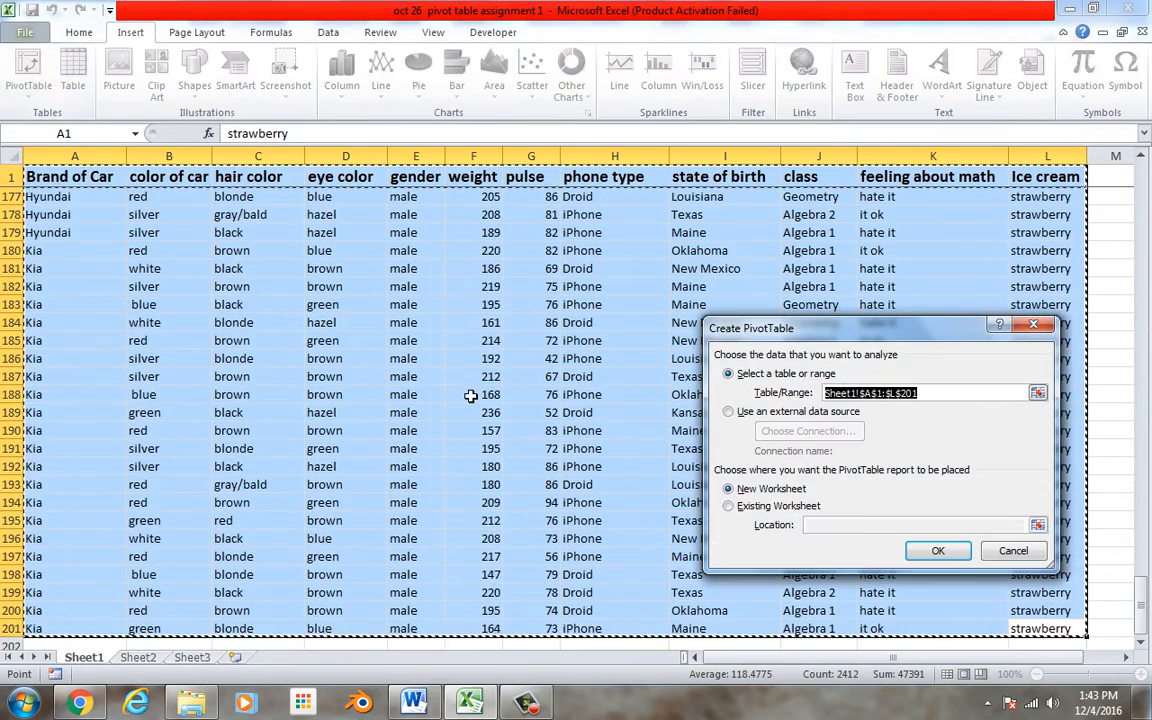
{"action": "left_click", "coordinate": [1033, 325]}
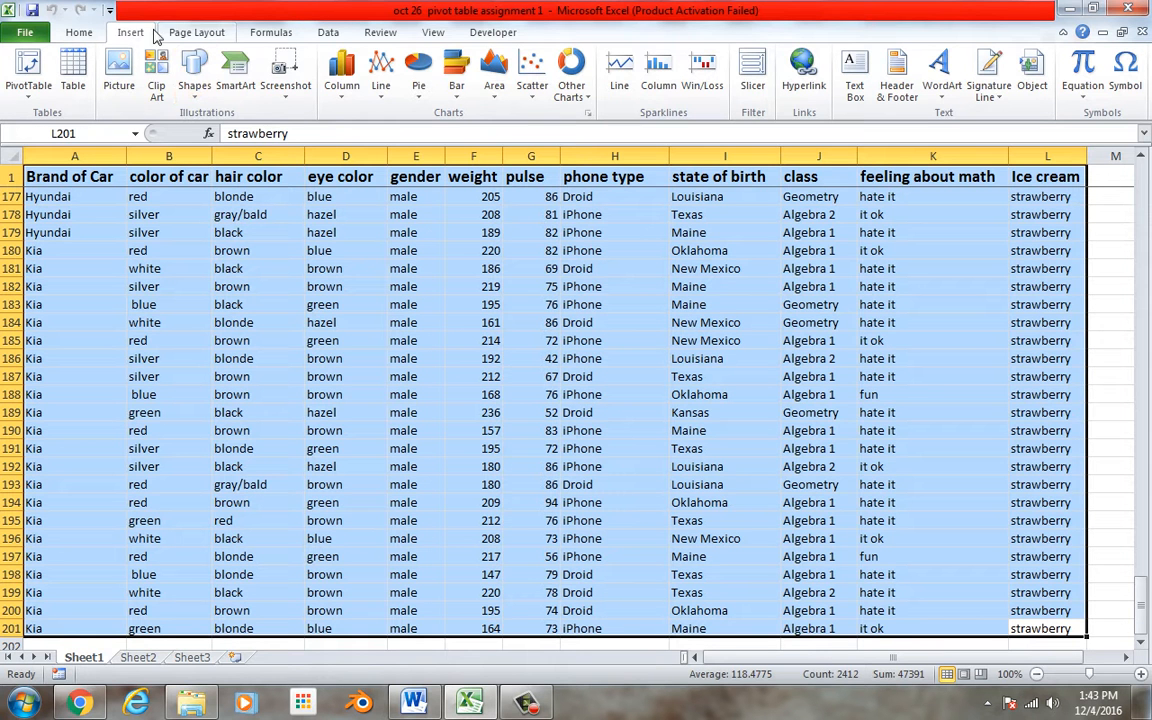
Create a PivotTable from Sheet1!$A$1:$L$201 on a new worksheet
{"action": "left_click", "coordinate": [37, 68]}
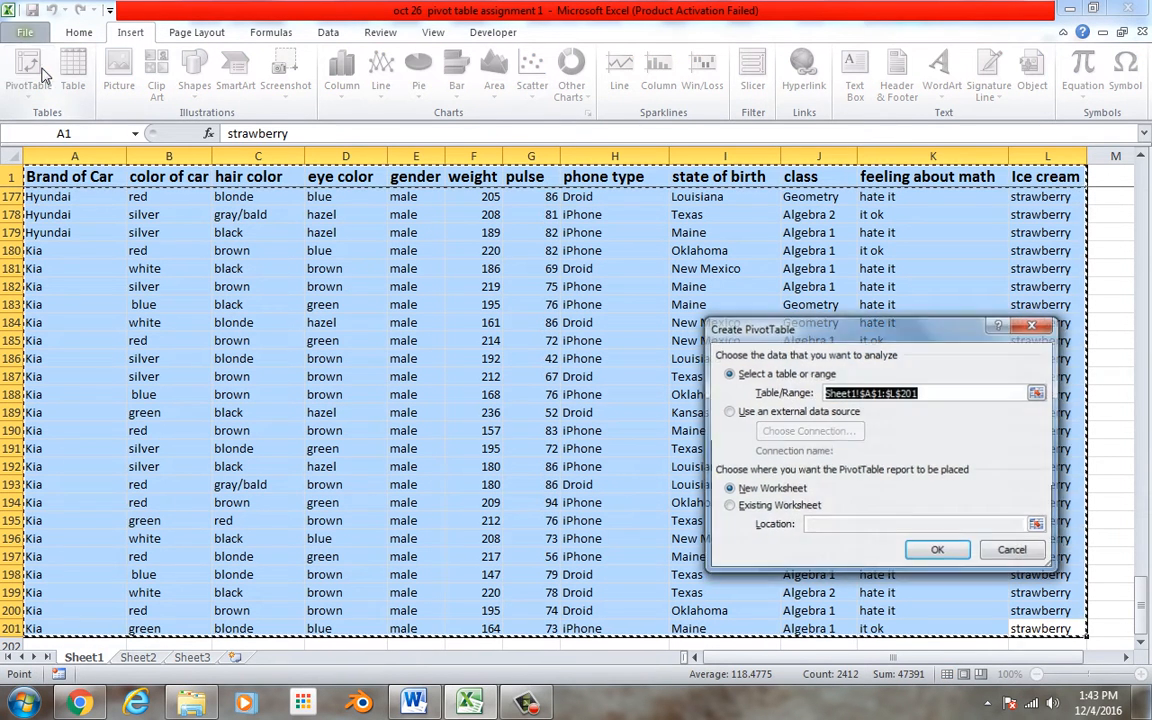
{"action": "left_click", "coordinate": [939, 552]}
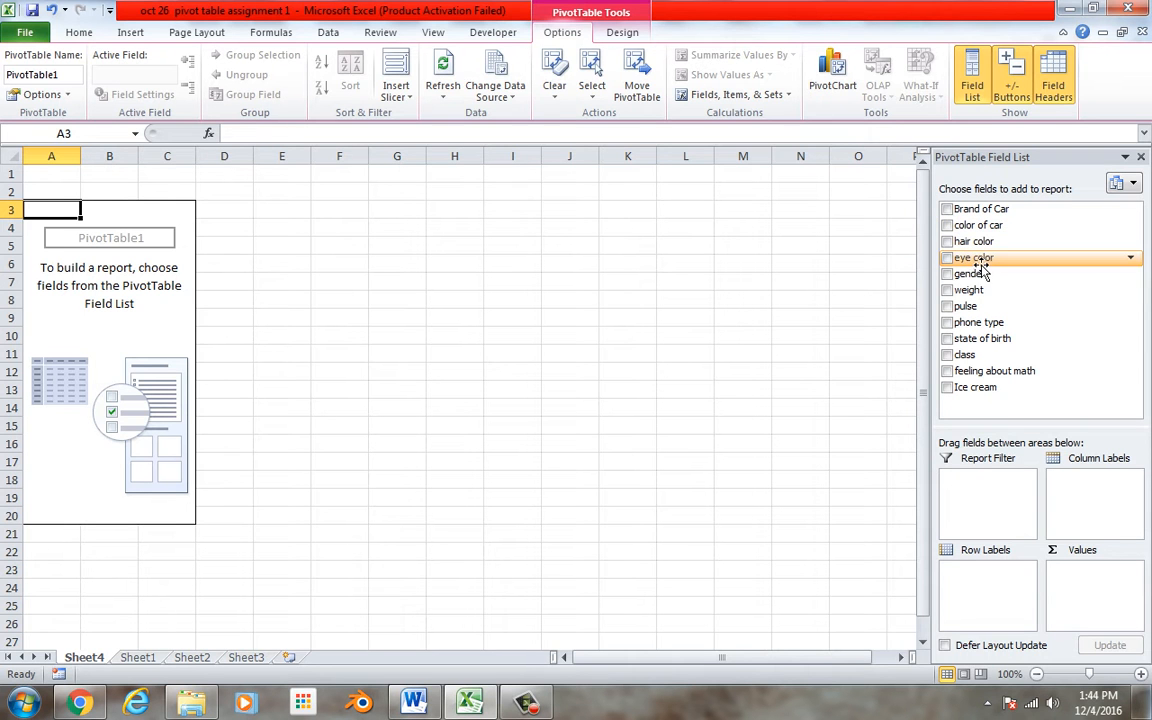
Add eye color to the pivot table as row labels and as a counted value
{"action": "left_click_drag", "start_coordinate": [983, 262], "coordinate": [990, 575]}
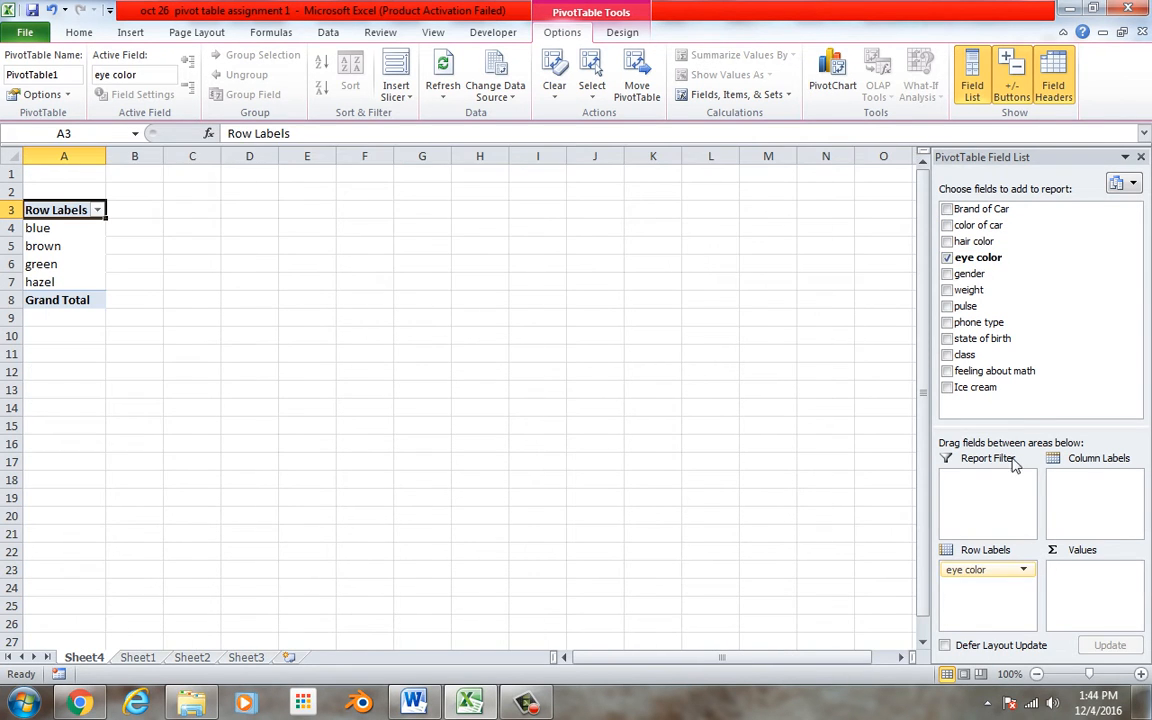
{"action": "left_click_drag", "start_coordinate": [1021, 260], "coordinate": [1088, 591]}
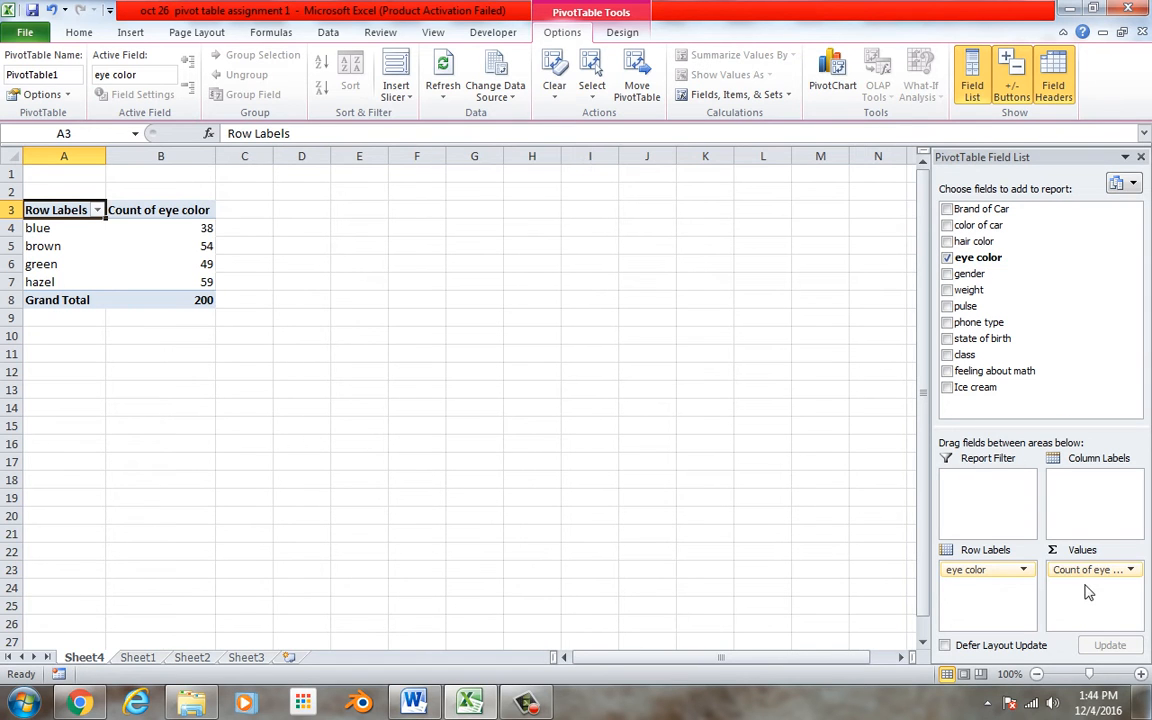
Insert a 2-D pie chart of the eye color counts in A4:B7
{"action": "mouse_move", "coordinate": [148, 246]}
{"action": "left_click_drag", "start_coordinate": [68, 235], "coordinate": [183, 282]}
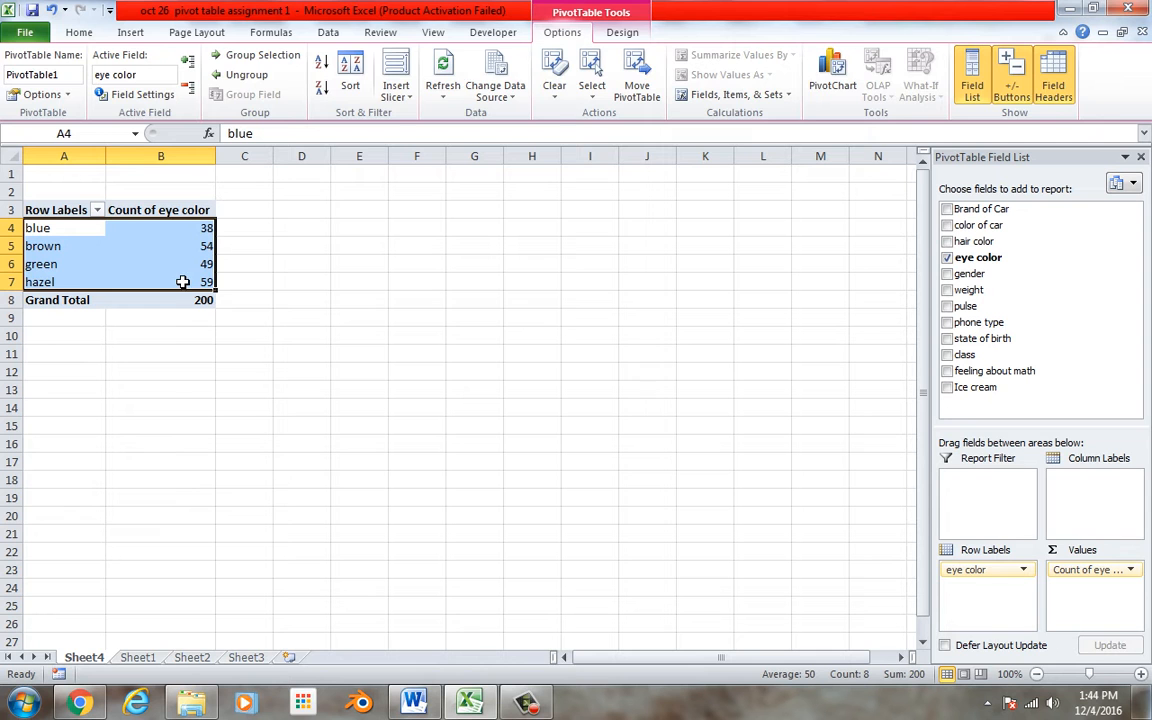
{"action": "left_click", "coordinate": [131, 33]}
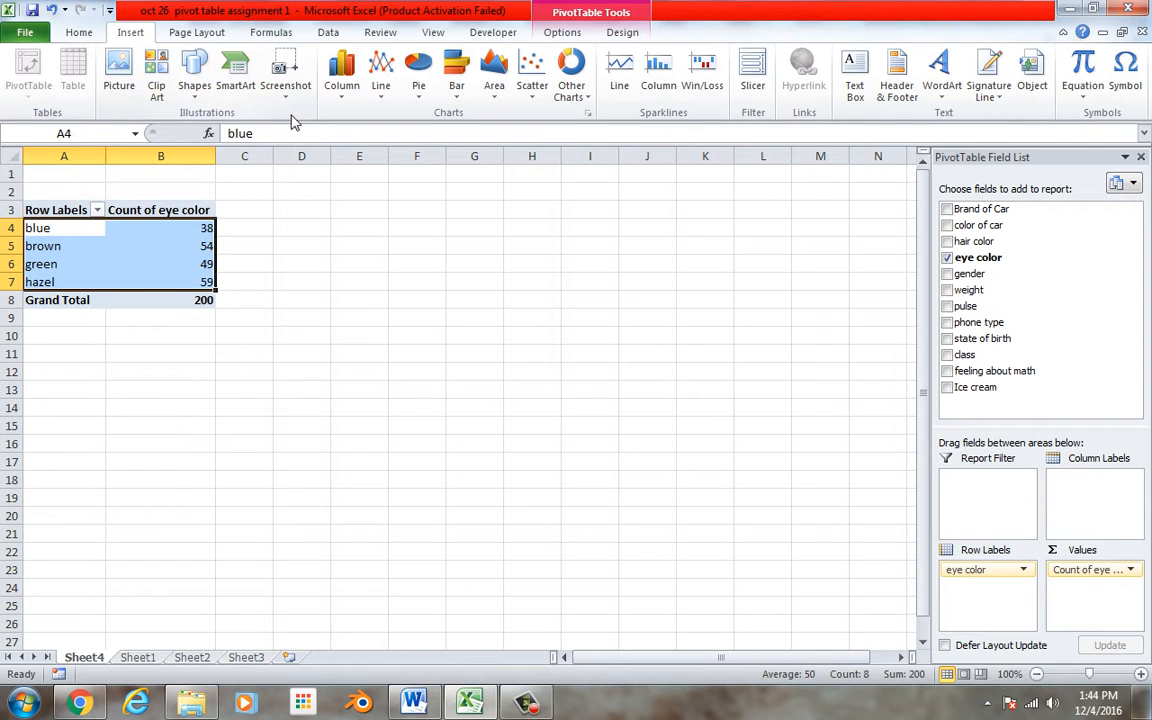
{"action": "left_click", "coordinate": [420, 86]}
{"action": "left_click", "coordinate": [328, 155]}
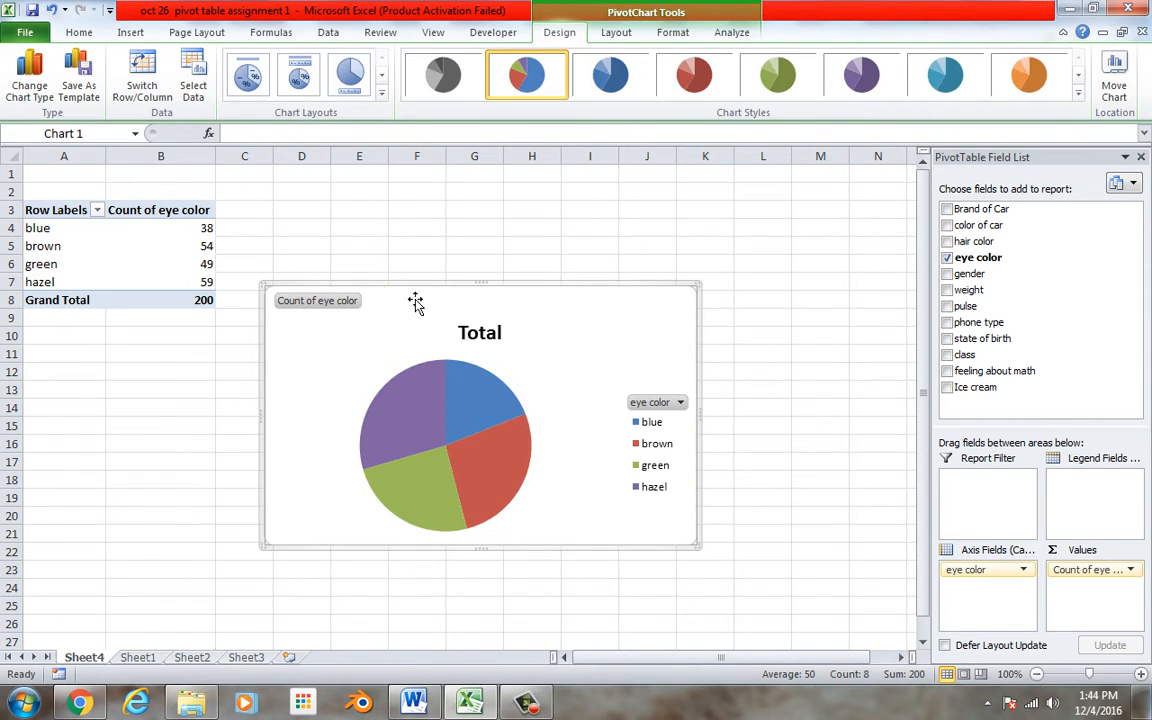
Add data labels to the pie chart slices
{"action": "right_click", "coordinate": [478, 411]}
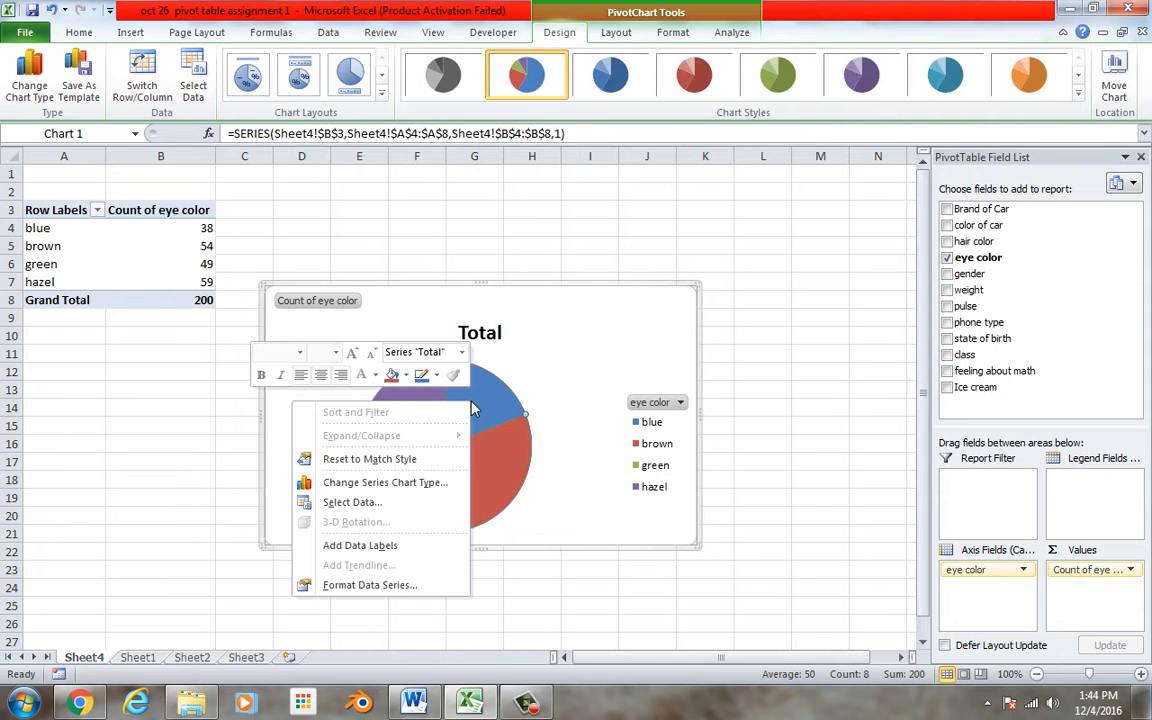
{"action": "left_click", "coordinate": [386, 545]}
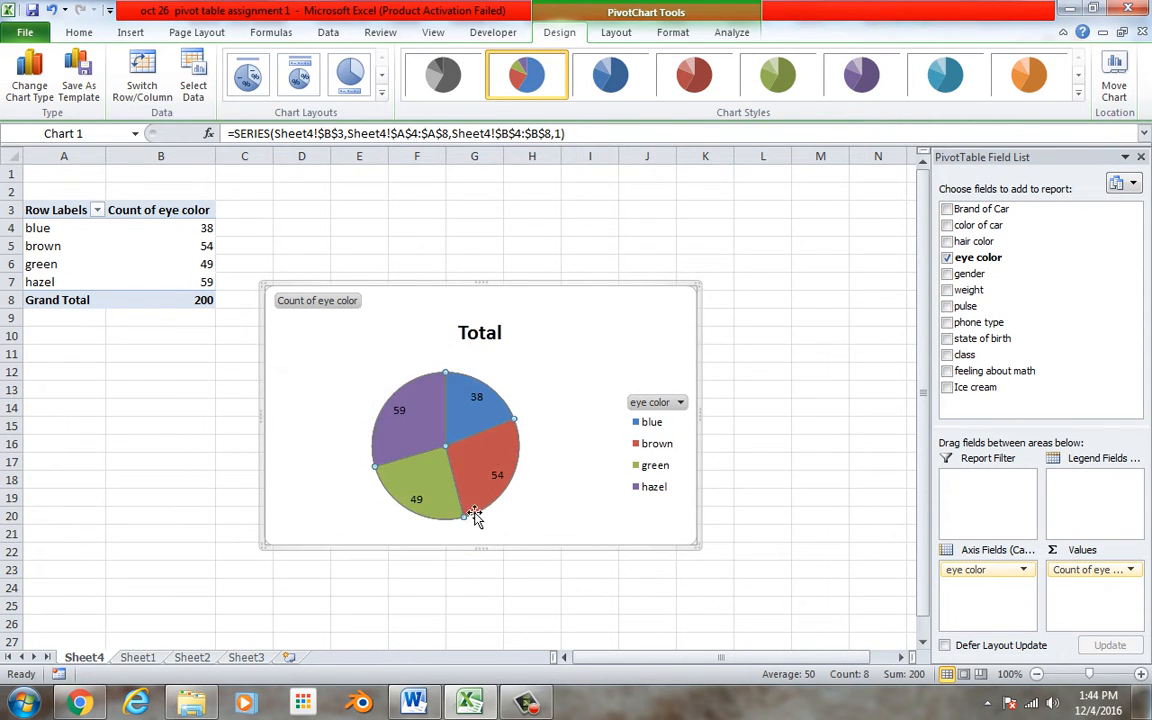
Format the pie's data labels to show Percentage instead of Value
{"action": "right_click", "coordinate": [474, 398]}
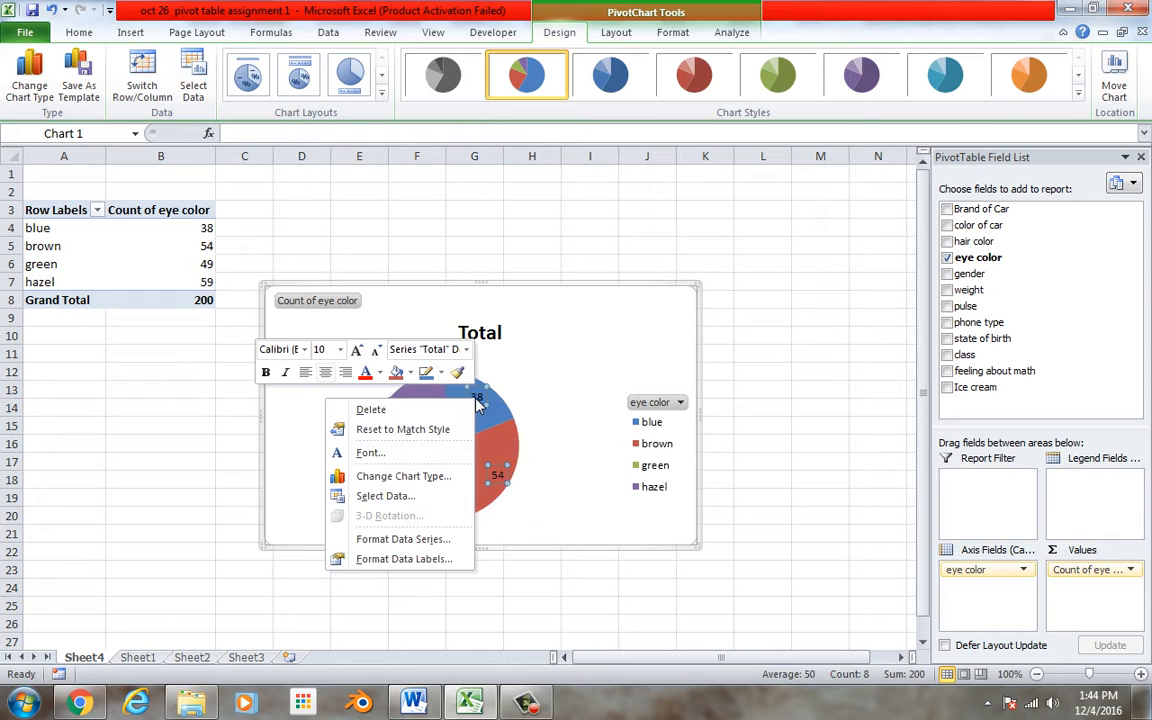
{"action": "left_click", "coordinate": [435, 563]}
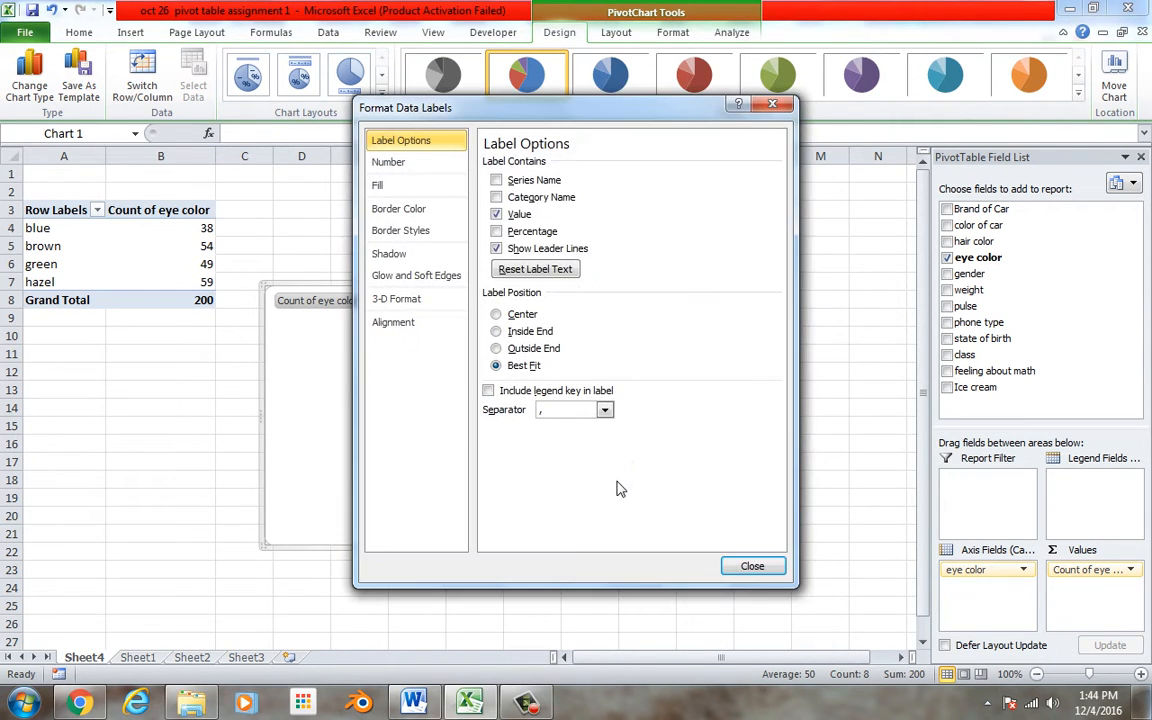
{"action": "left_click", "coordinate": [520, 231]}
{"action": "left_click", "coordinate": [518, 214]}
{"action": "left_click", "coordinate": [750, 567]}
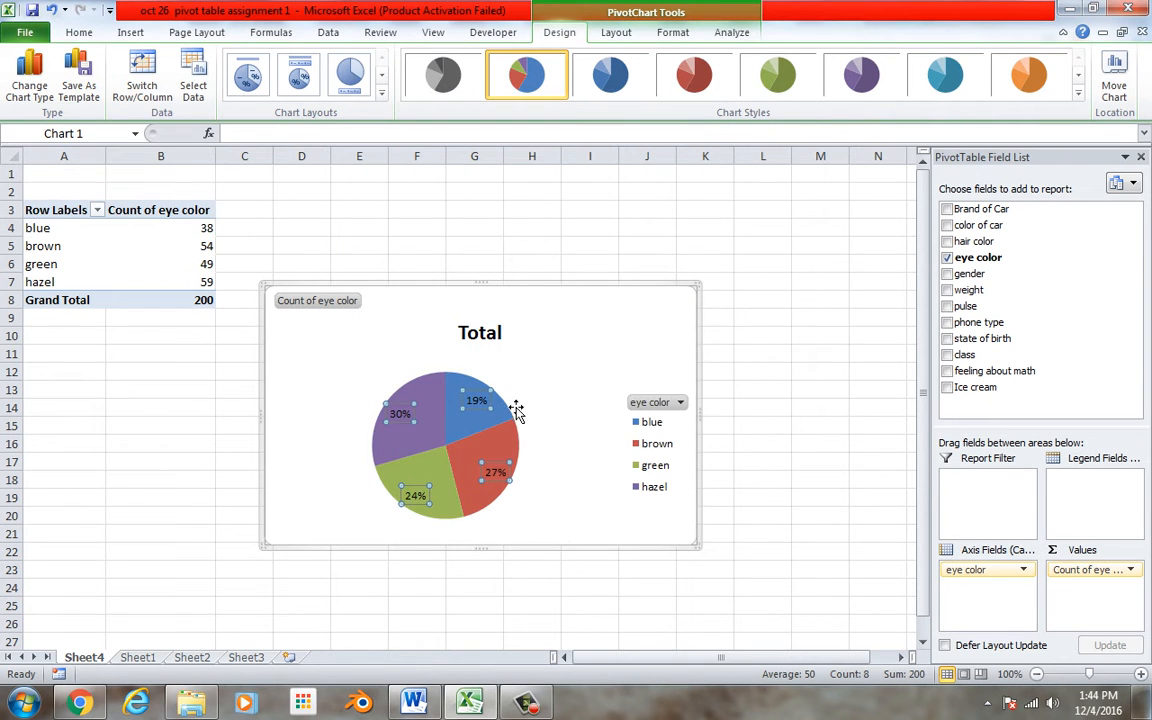
Delete the pie chart from the worksheet
{"action": "left_click", "coordinate": [612, 348]}
{"action": "key", "text": "Delete"}
{"action": "left_click", "coordinate": [512, 286]}
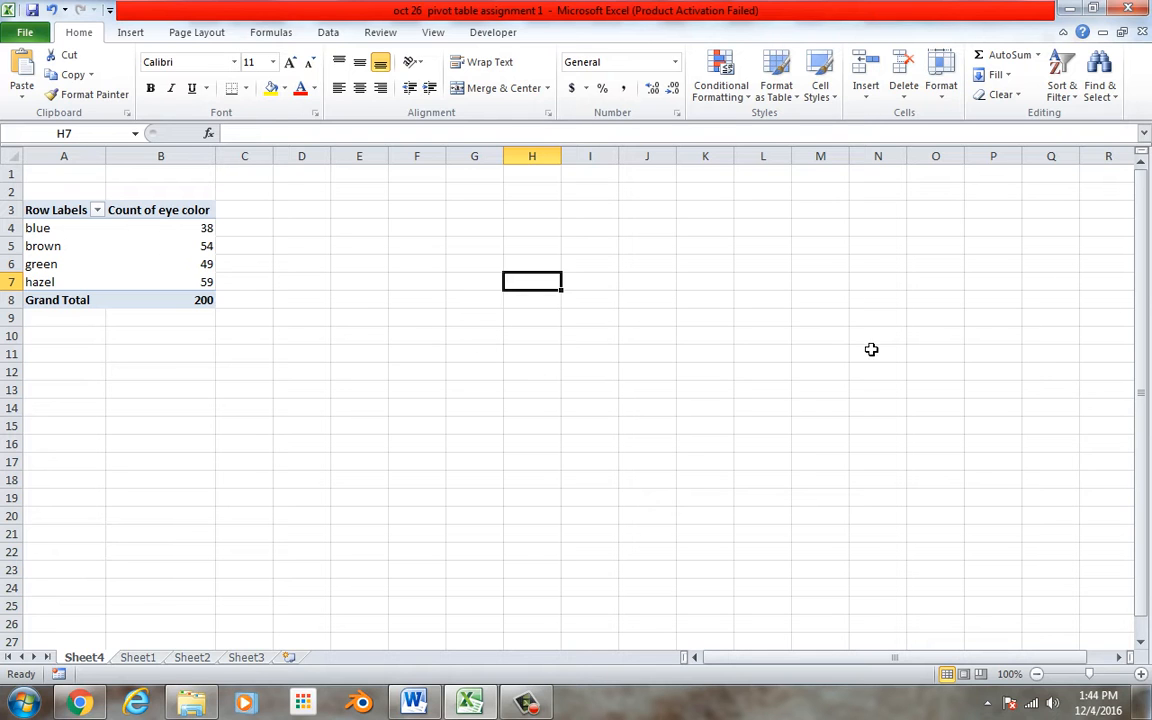
Remove eye color from the pivot table's row labels and values
{"action": "left_click", "coordinate": [180, 228]}
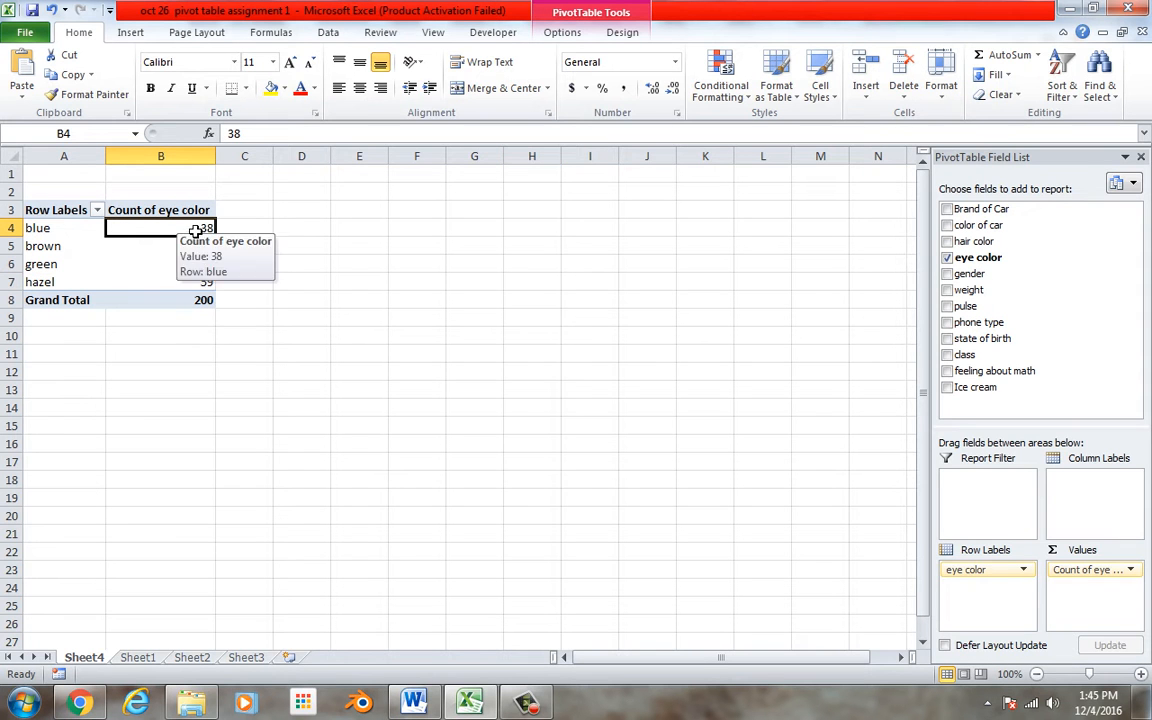
{"action": "left_click_drag", "start_coordinate": [1000, 572], "coordinate": [1040, 302]}
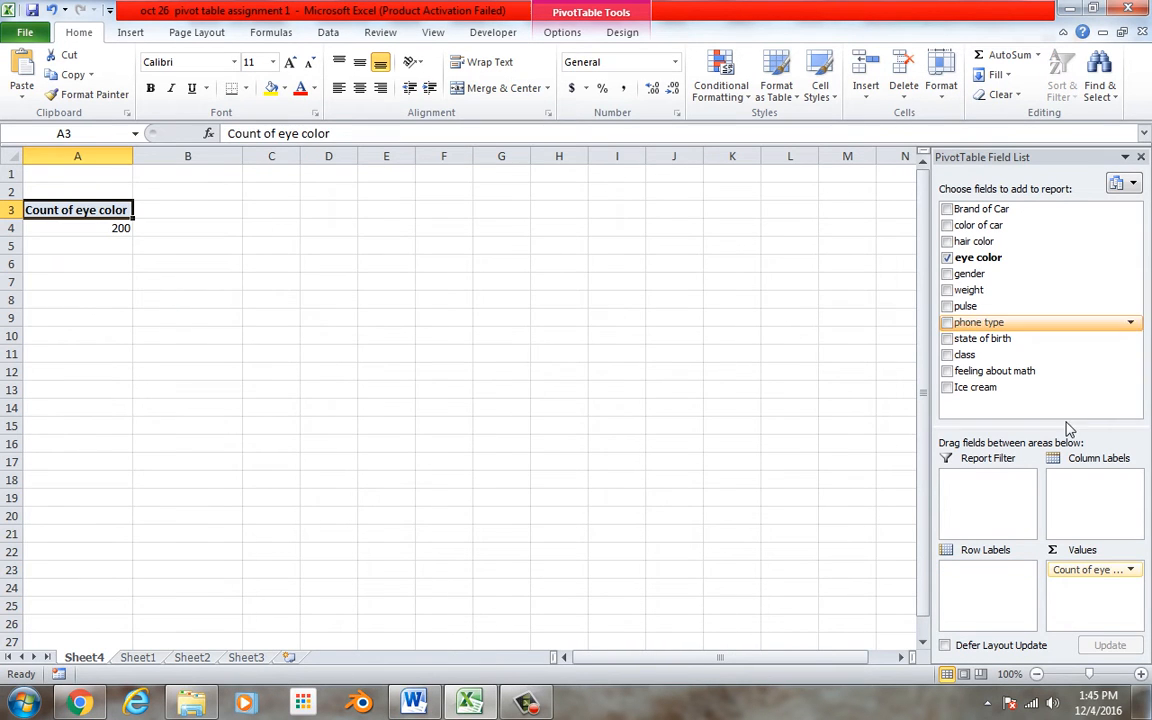
{"action": "left_click_drag", "start_coordinate": [1100, 568], "coordinate": [1095, 278]}
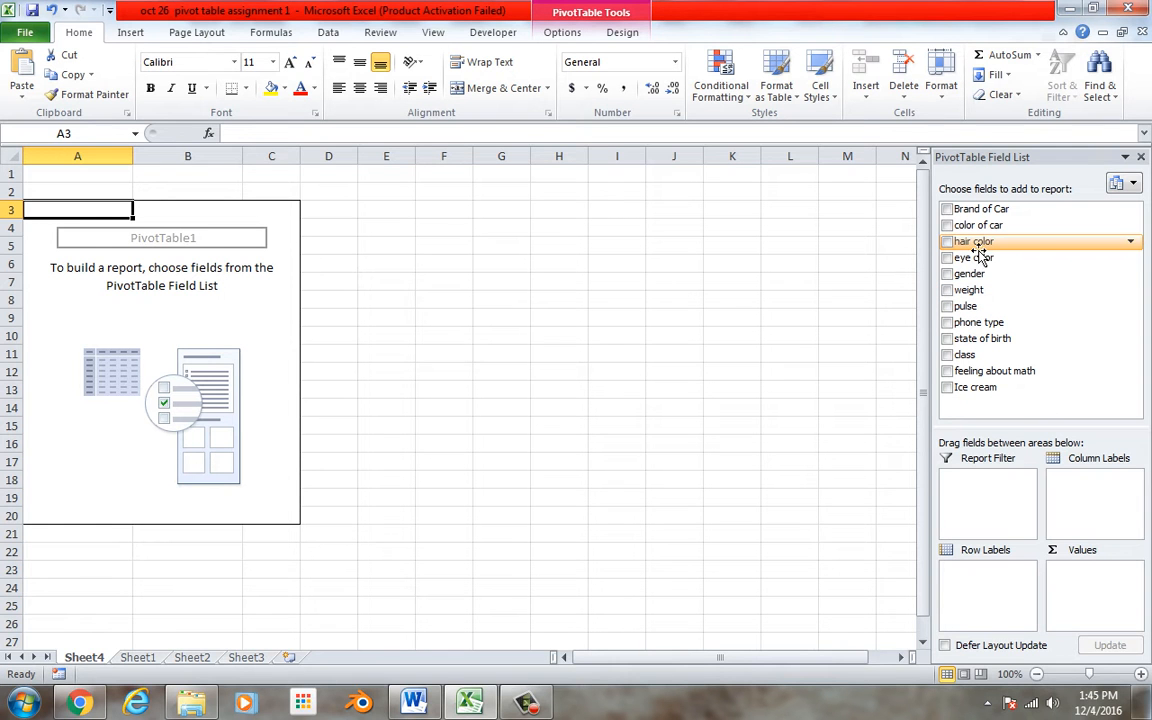
Cross-tabulate hair color as rows against eye color as columns, counting hair color, and inspect the cell counts
{"action": "left_click_drag", "start_coordinate": [975, 243], "coordinate": [977, 571]}
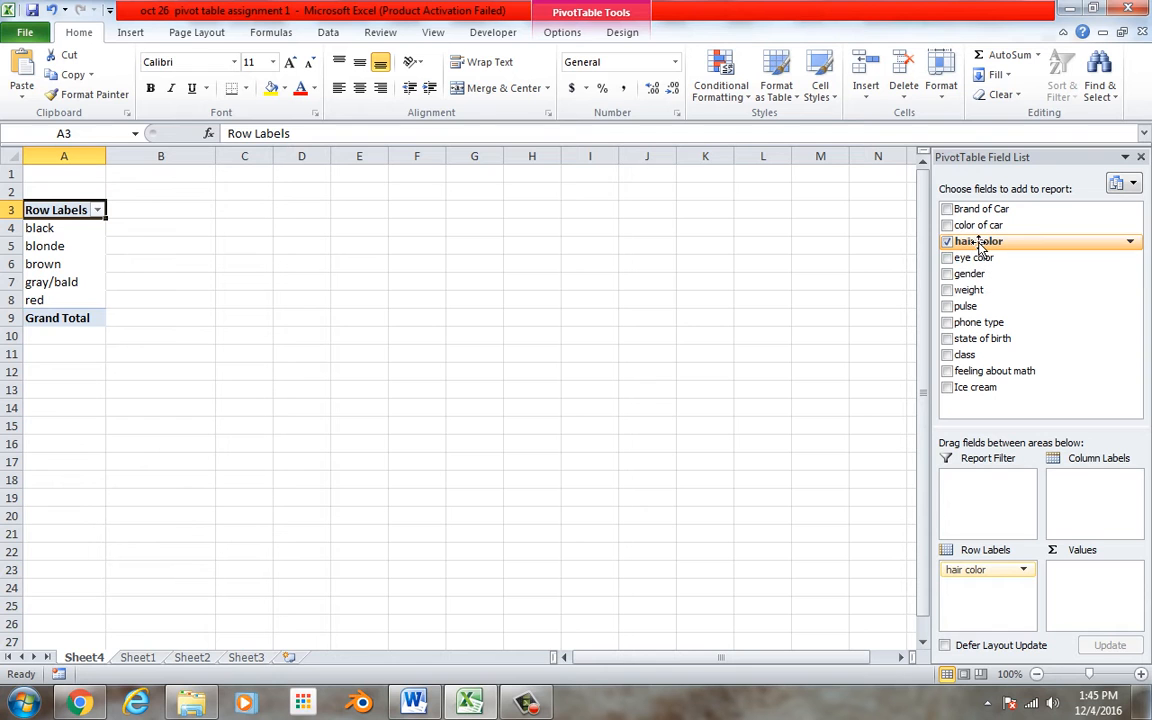
{"action": "left_click_drag", "start_coordinate": [978, 249], "coordinate": [1095, 615]}
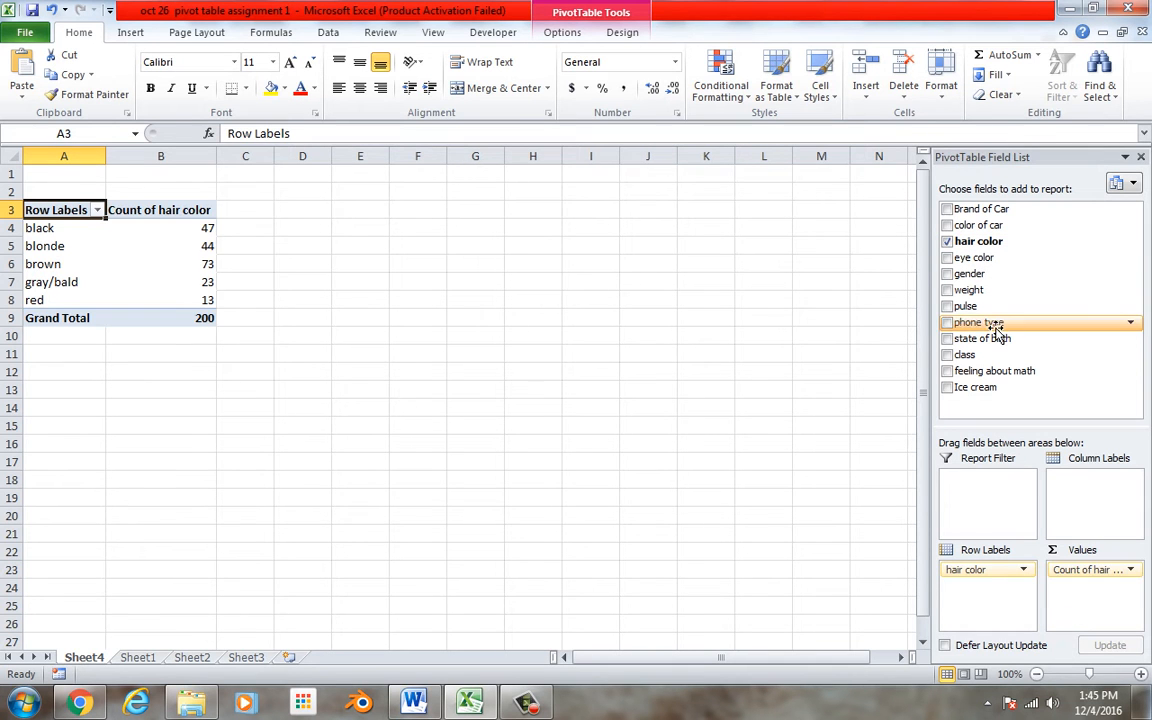
{"action": "left_click_drag", "start_coordinate": [978, 276], "coordinate": [985, 470]}
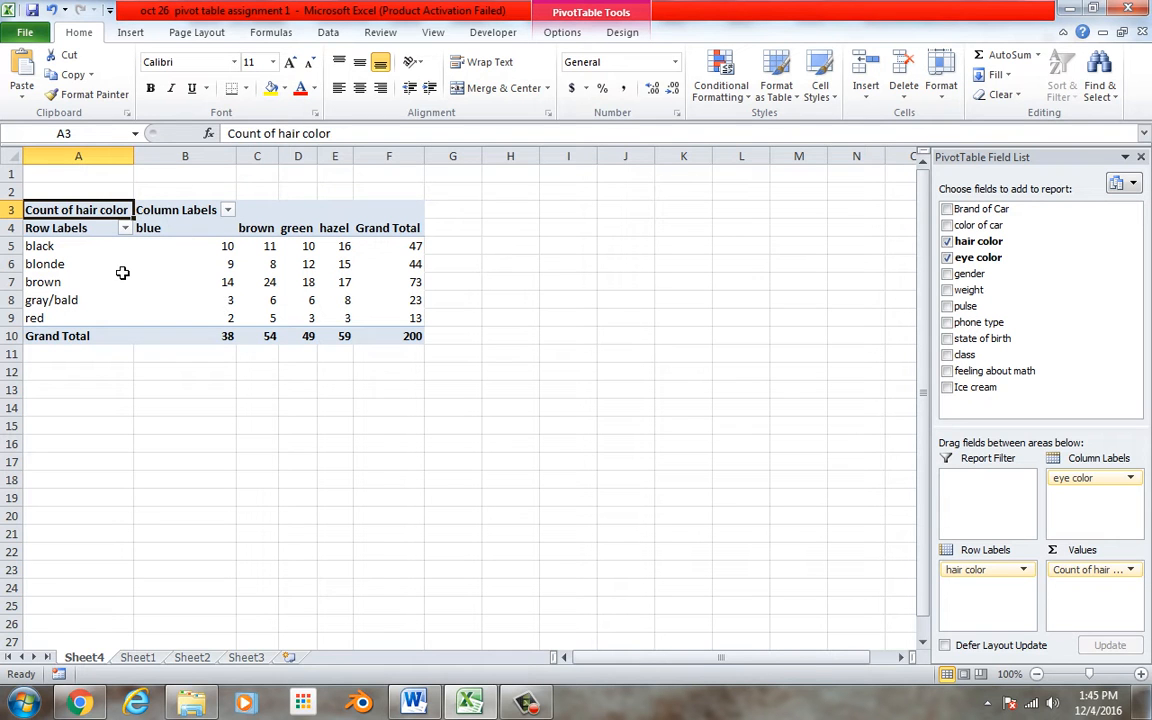
{"action": "left_click", "coordinate": [172, 266]}
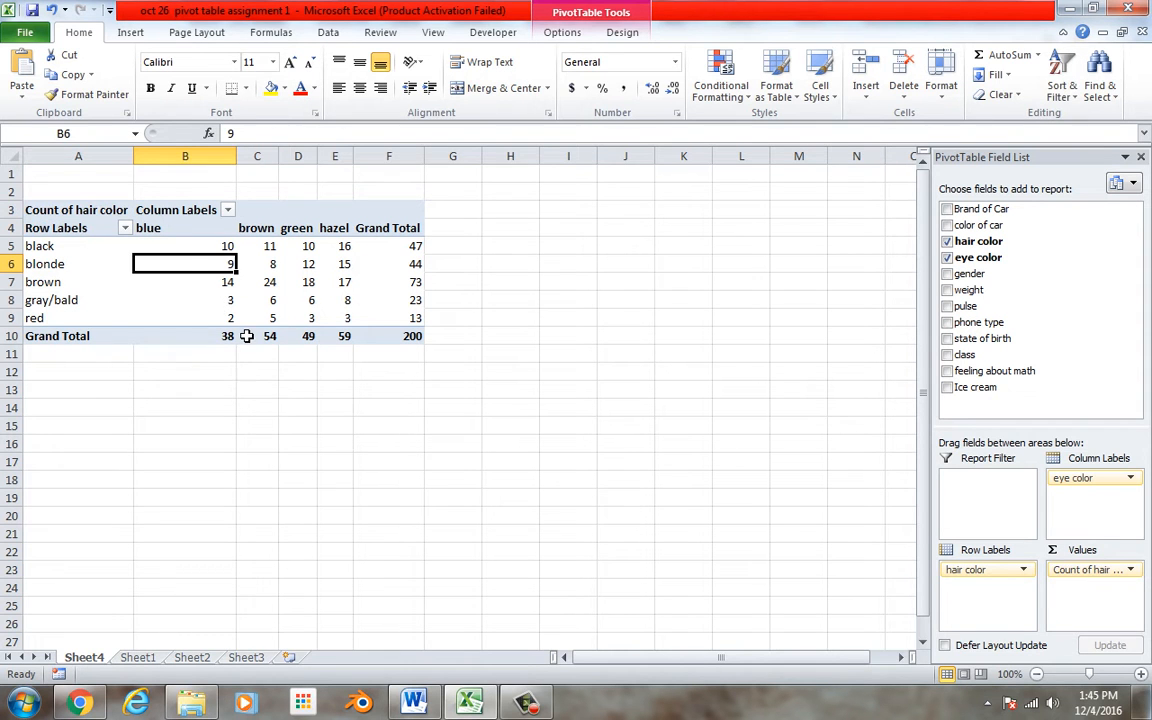
{"action": "mouse_move", "coordinate": [246, 336]}
{"action": "left_click", "coordinate": [237, 318]}
{"action": "left_click", "coordinate": [327, 324]}
{"action": "left_click", "coordinate": [315, 318]}
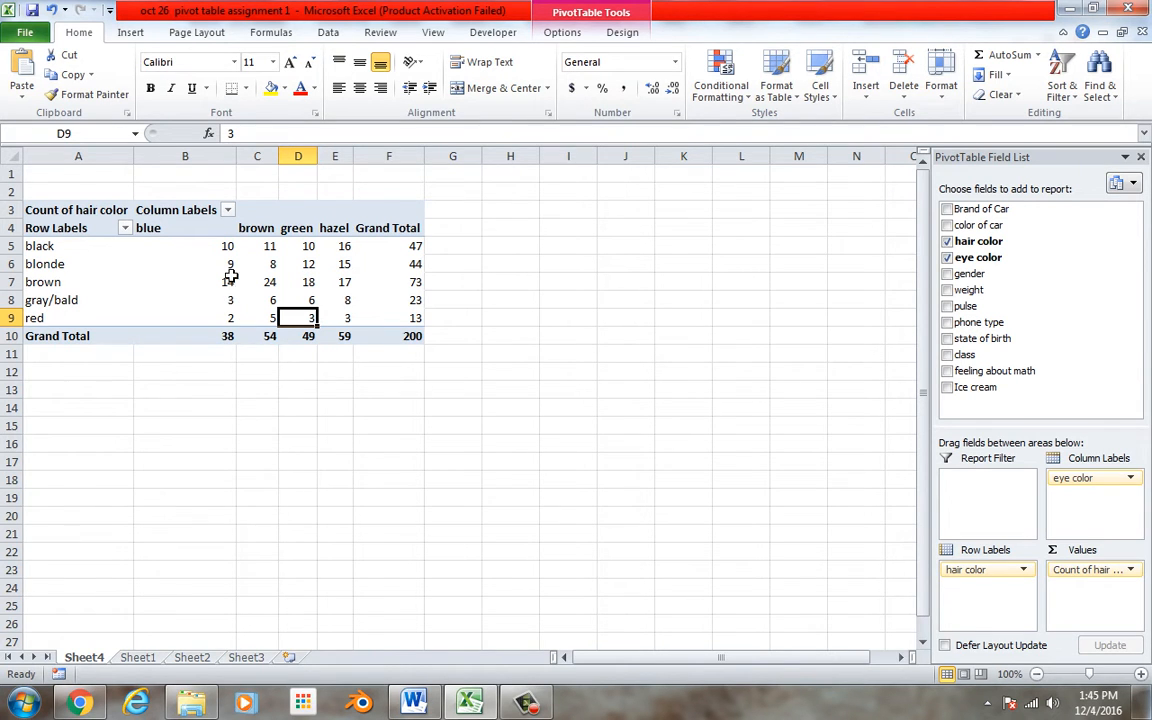
Uncheck hair color and eye color to clear the pivot table
{"action": "left_click", "coordinate": [946, 242]}
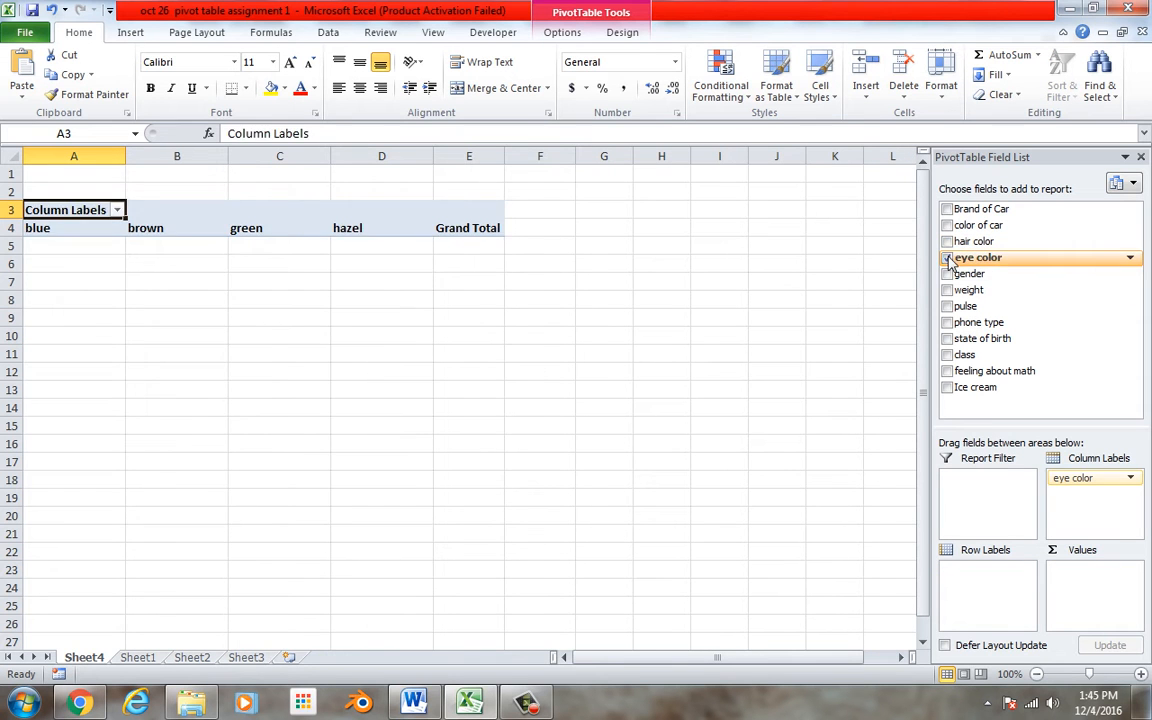
{"action": "left_click", "coordinate": [946, 257]}
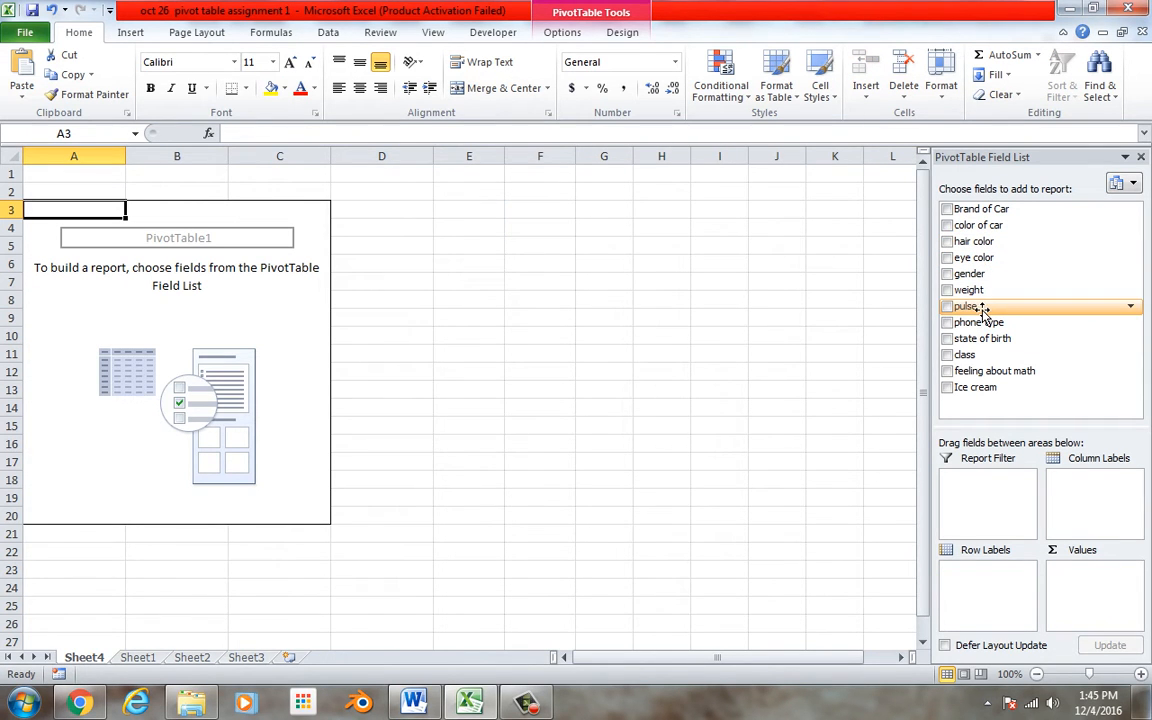
Add pulse as a value field and gender as row labels
{"action": "left_click_drag", "start_coordinate": [980, 310], "coordinate": [1090, 582]}
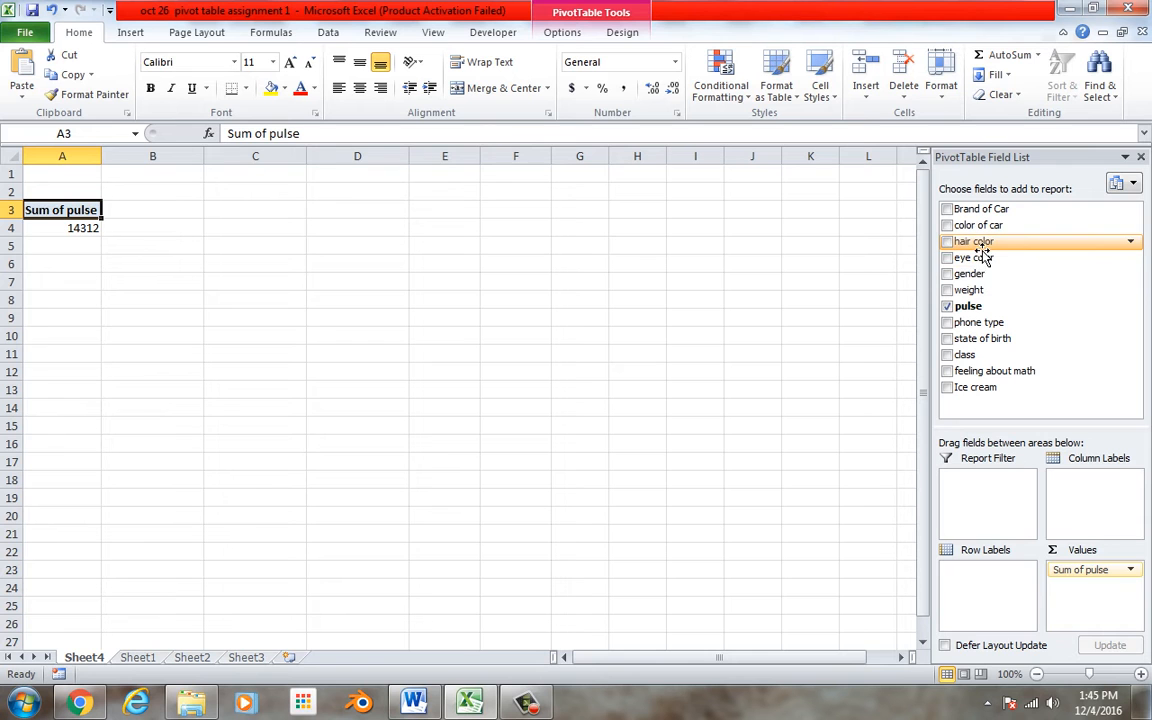
{"action": "left_click_drag", "start_coordinate": [965, 275], "coordinate": [1005, 605]}
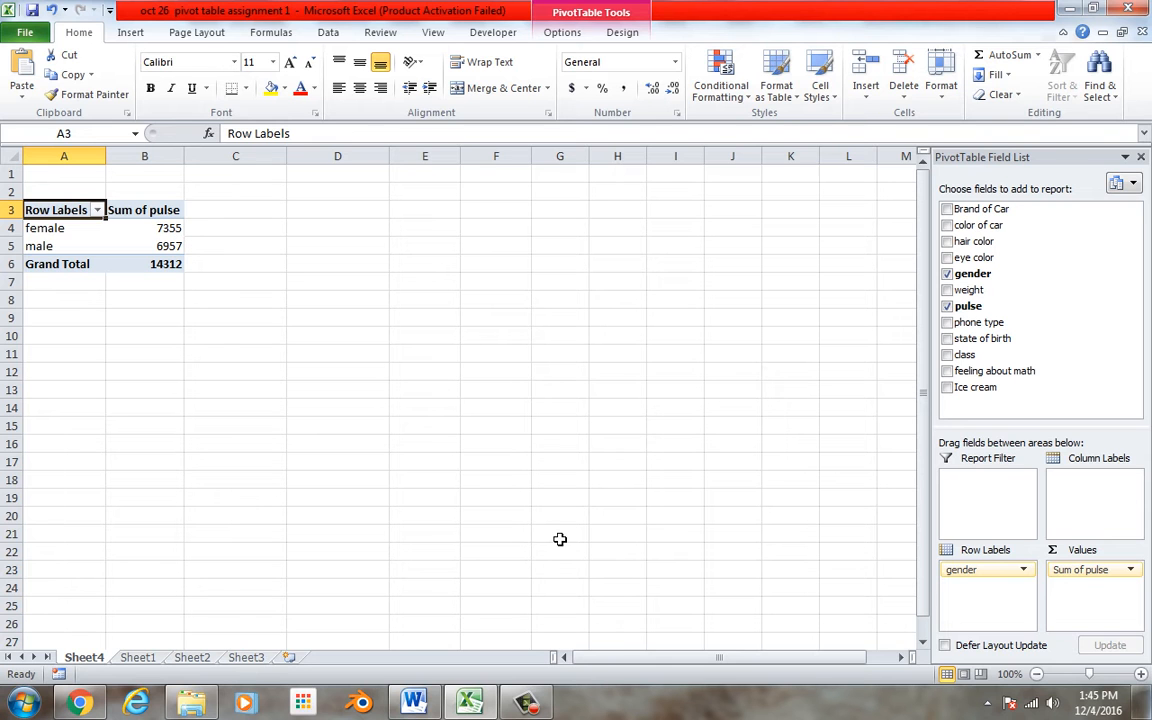
Change the pulse value field to summarize by Average, then inspect the averages per gender
{"action": "left_click", "coordinate": [1077, 577]}
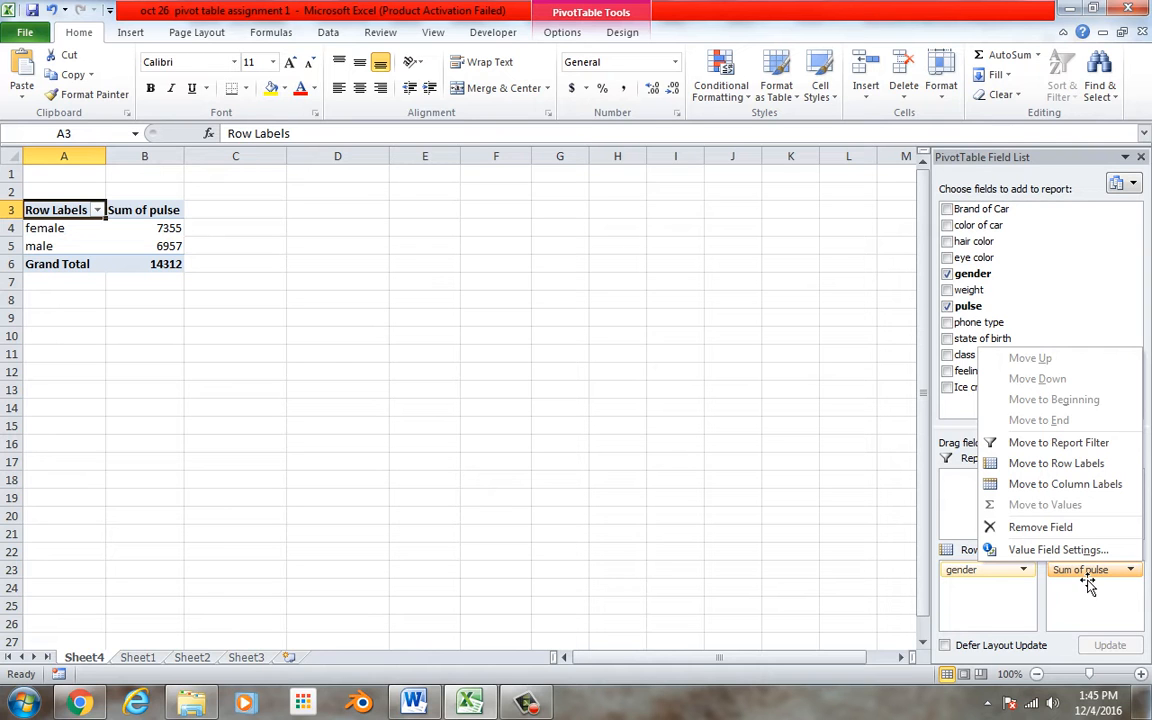
{"action": "left_click", "coordinate": [1077, 550]}
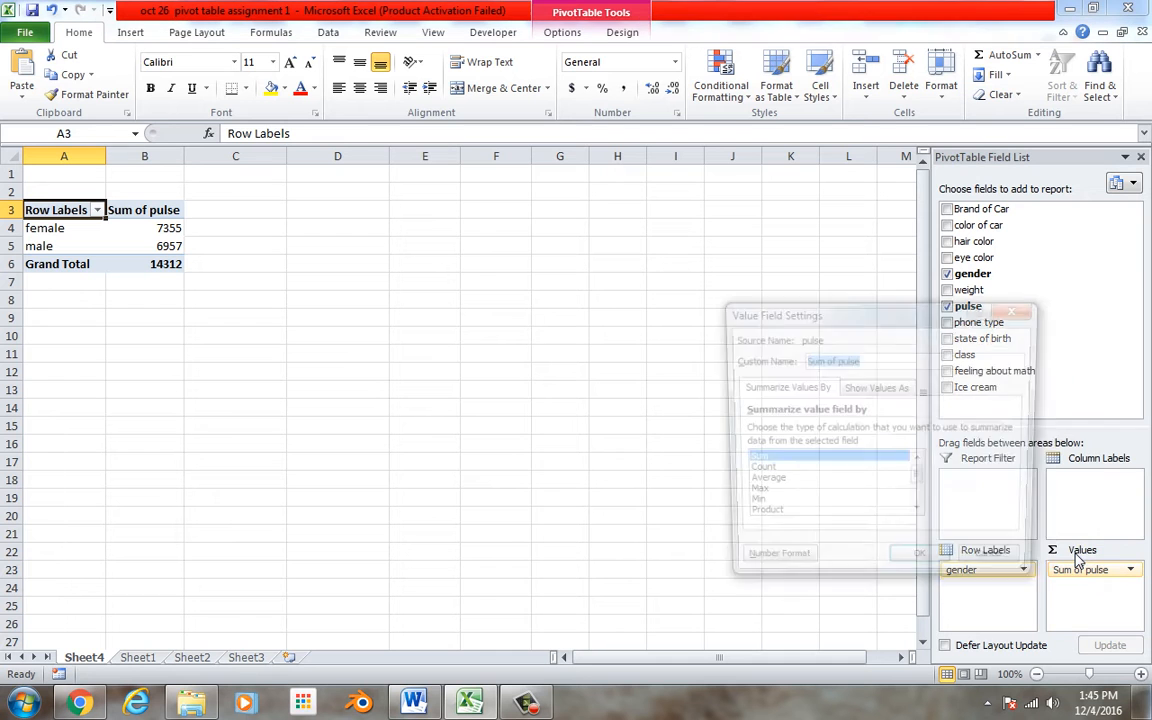
{"action": "left_click", "coordinate": [758, 484]}
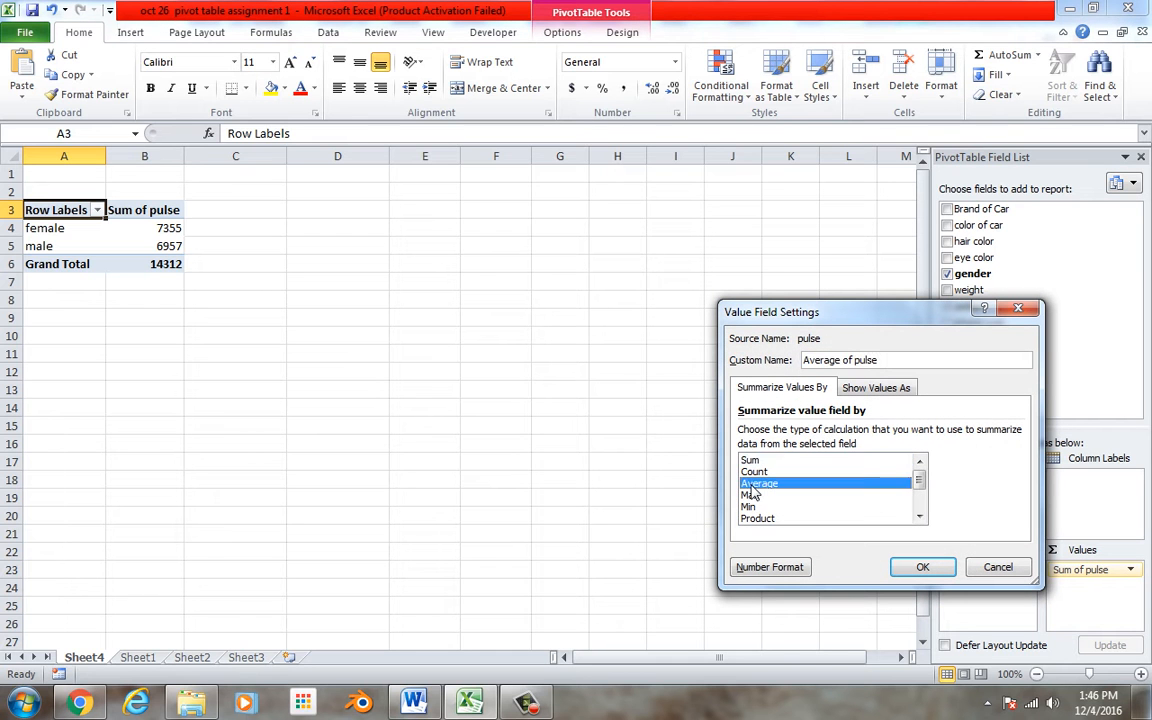
{"action": "left_click", "coordinate": [920, 567]}
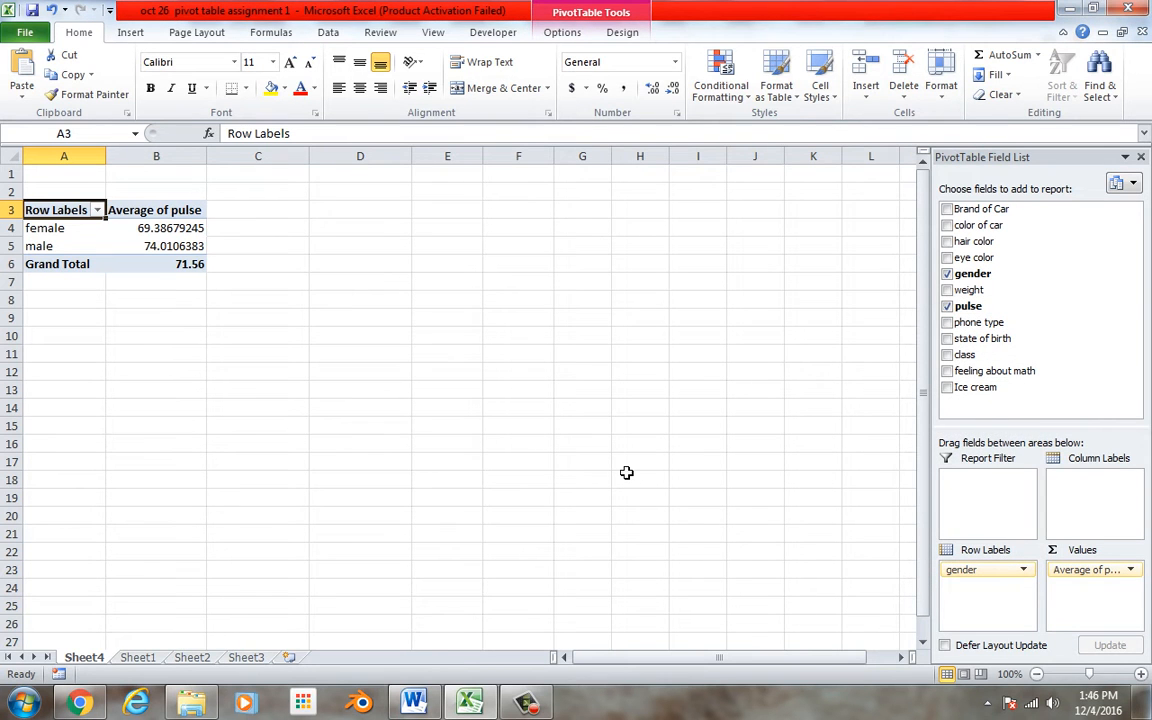
{"action": "left_click", "coordinate": [148, 230]}
{"action": "left_click", "coordinate": [180, 245]}
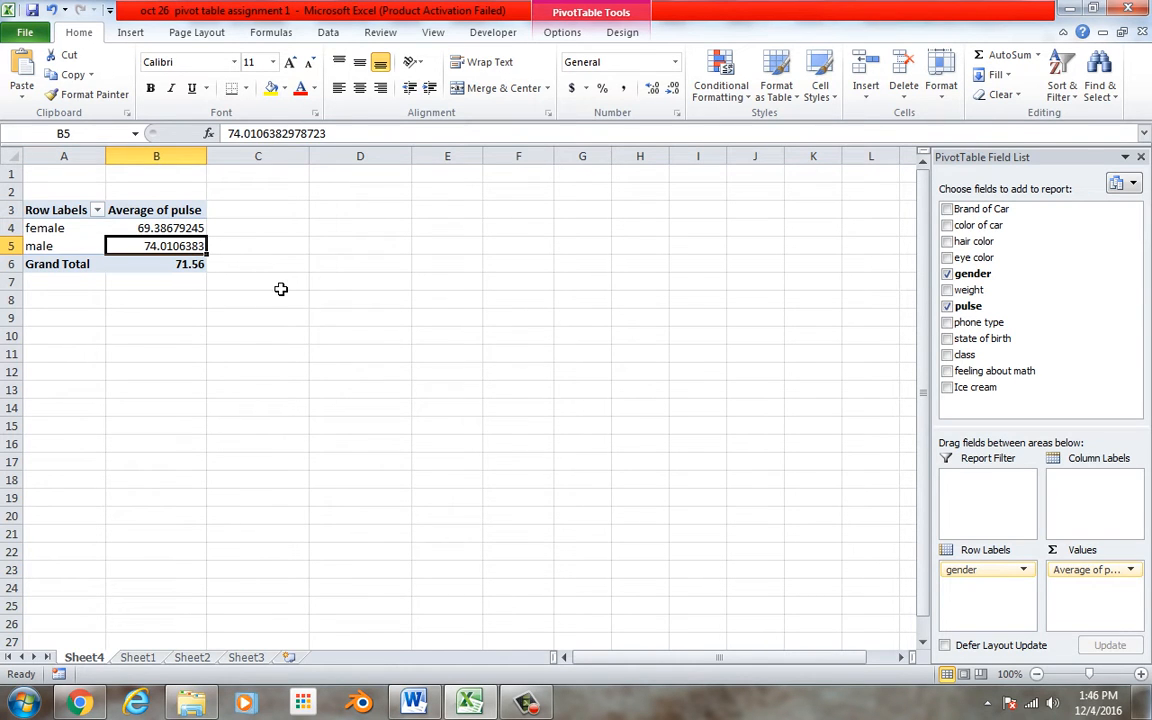
{"action": "left_click", "coordinate": [181, 267]}
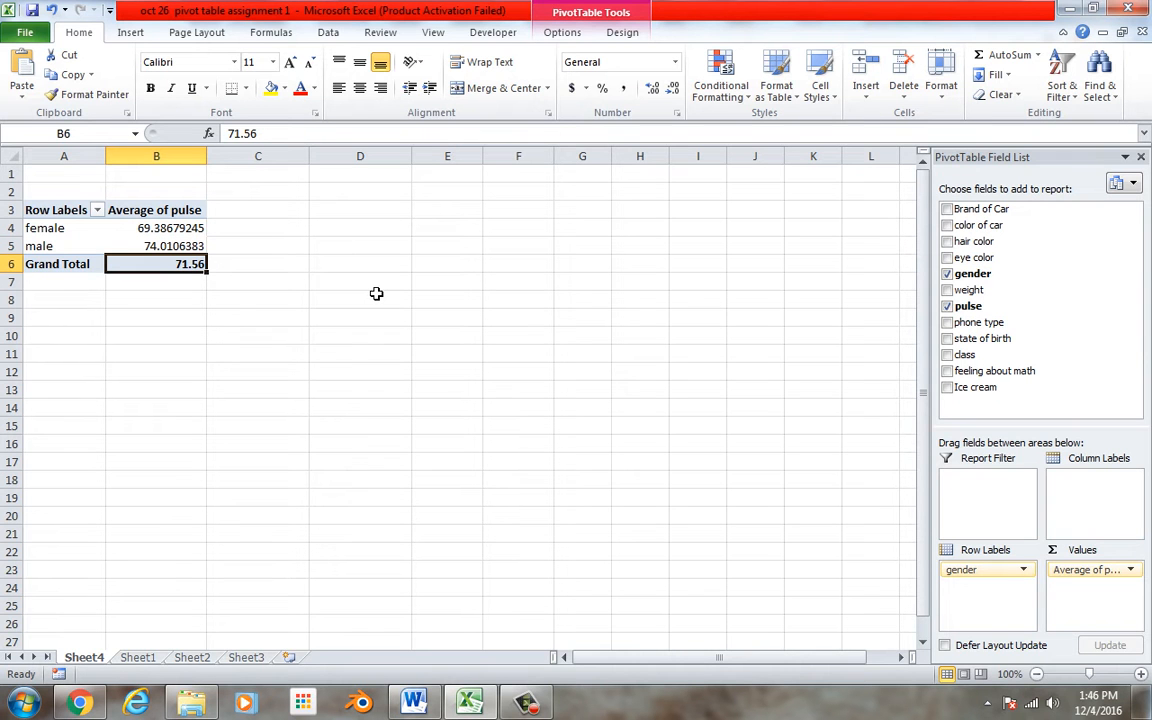
Remove gender and the average pulse field to clear the pivot table
{"action": "left_click_drag", "start_coordinate": [1005, 572], "coordinate": [1026, 355]}
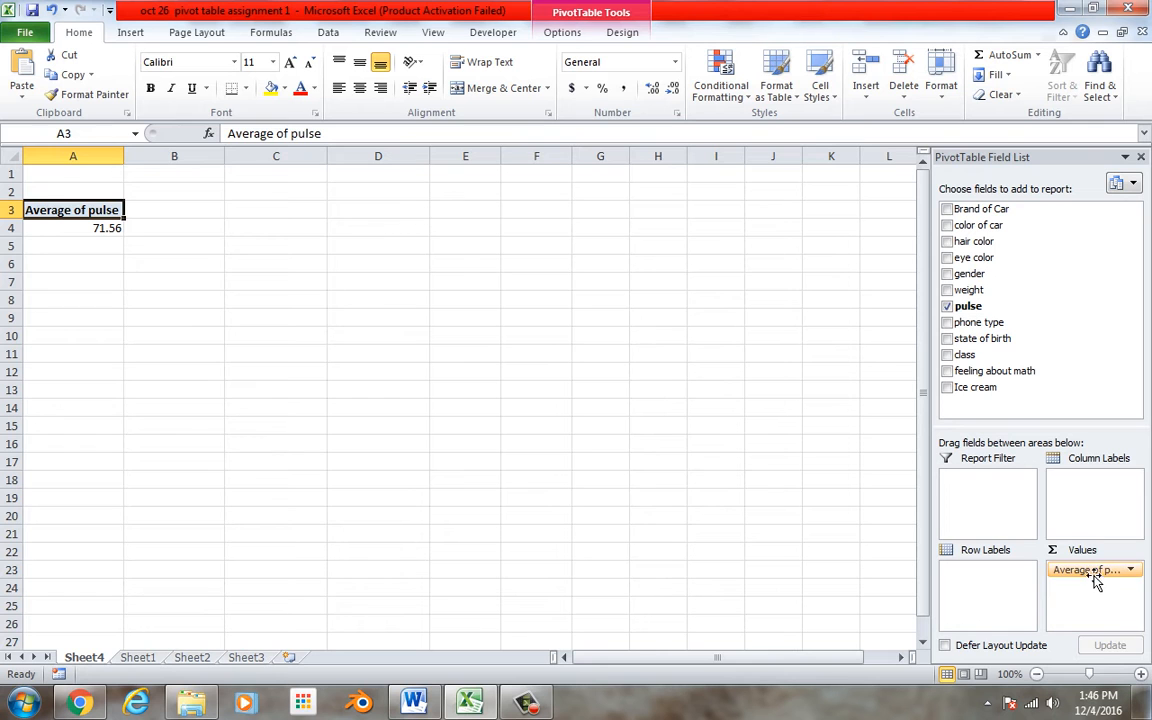
{"action": "left_click_drag", "start_coordinate": [1095, 585], "coordinate": [1075, 311]}
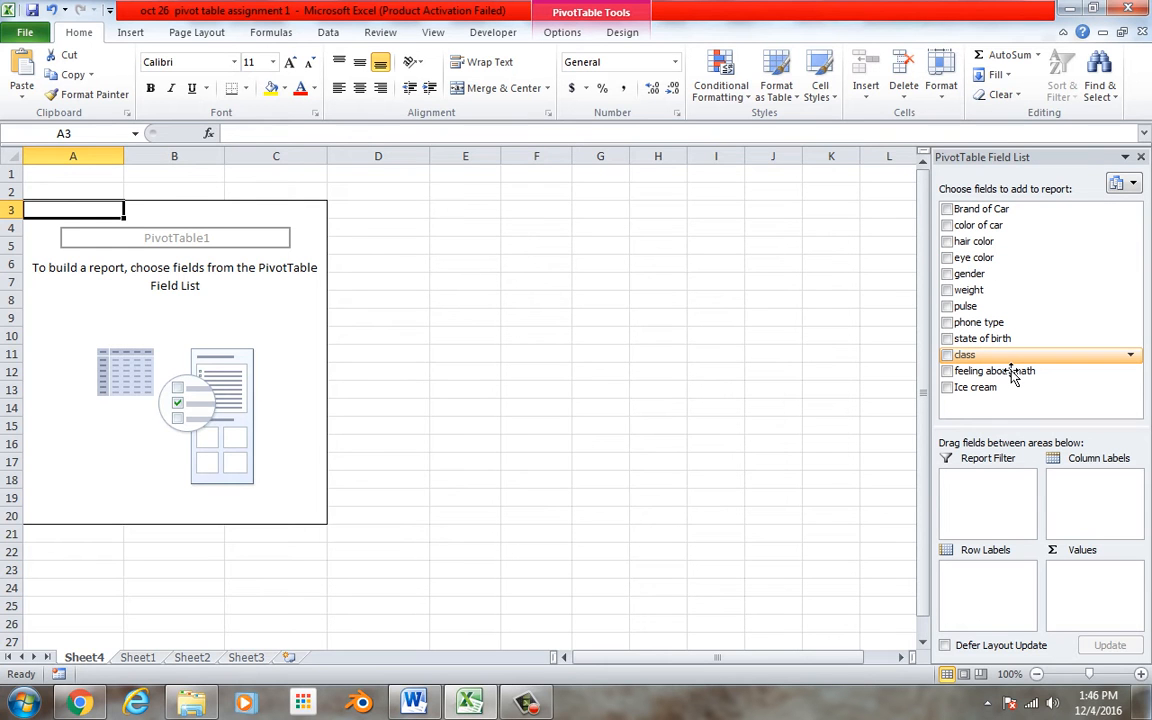
Cross-tabulate class as rows against feeling about math as columns, counting class, and inspect the cell counts
{"action": "left_click_drag", "start_coordinate": [1012, 364], "coordinate": [1044, 500]}
{"action": "left_click_drag", "start_coordinate": [1020, 635], "coordinate": [1021, 586]}
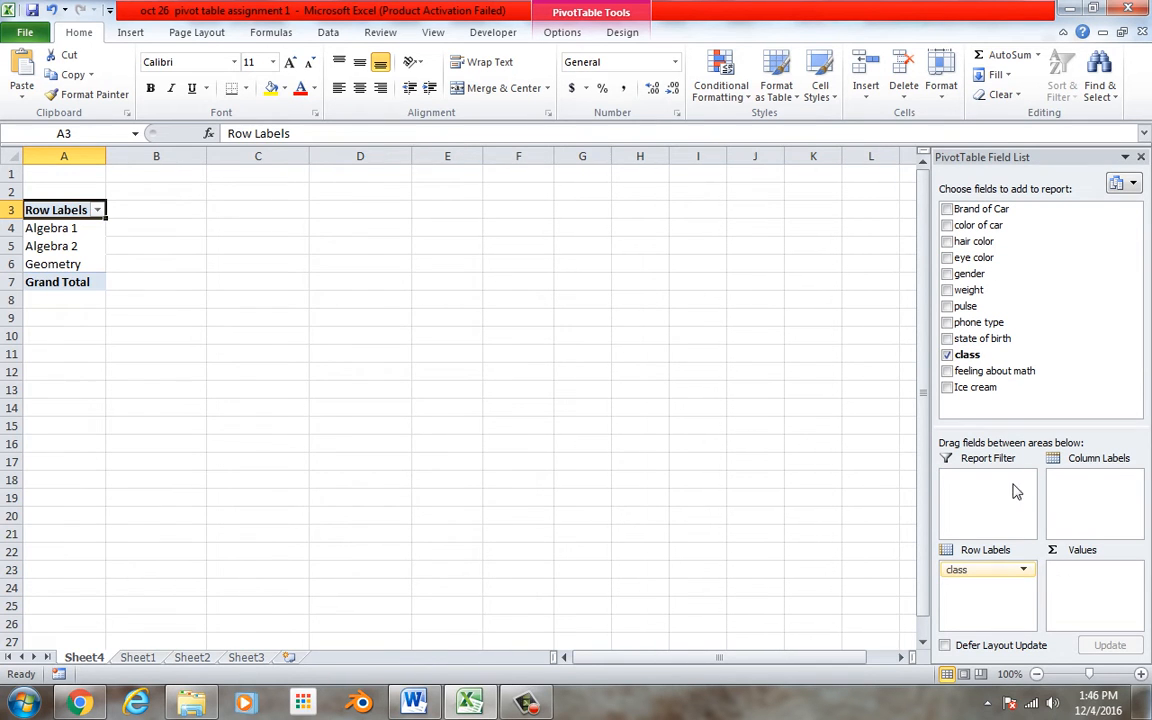
{"action": "left_click_drag", "start_coordinate": [1005, 355], "coordinate": [1095, 600]}
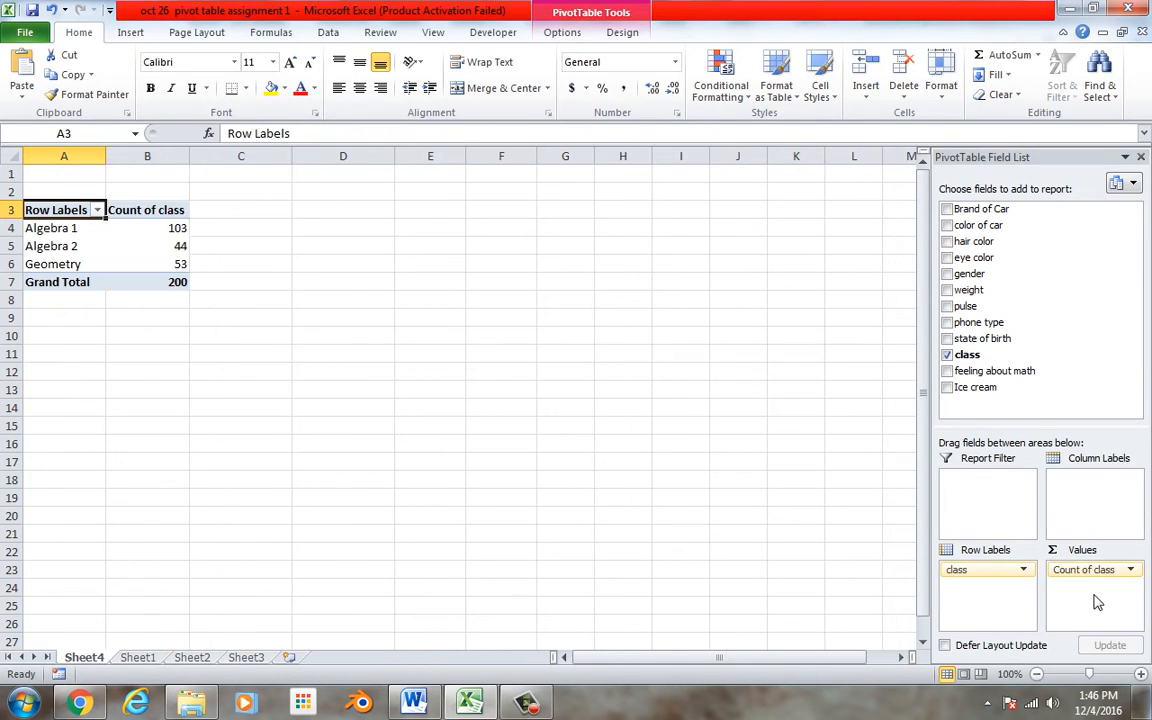
{"action": "left_click_drag", "start_coordinate": [950, 372], "coordinate": [1082, 505]}
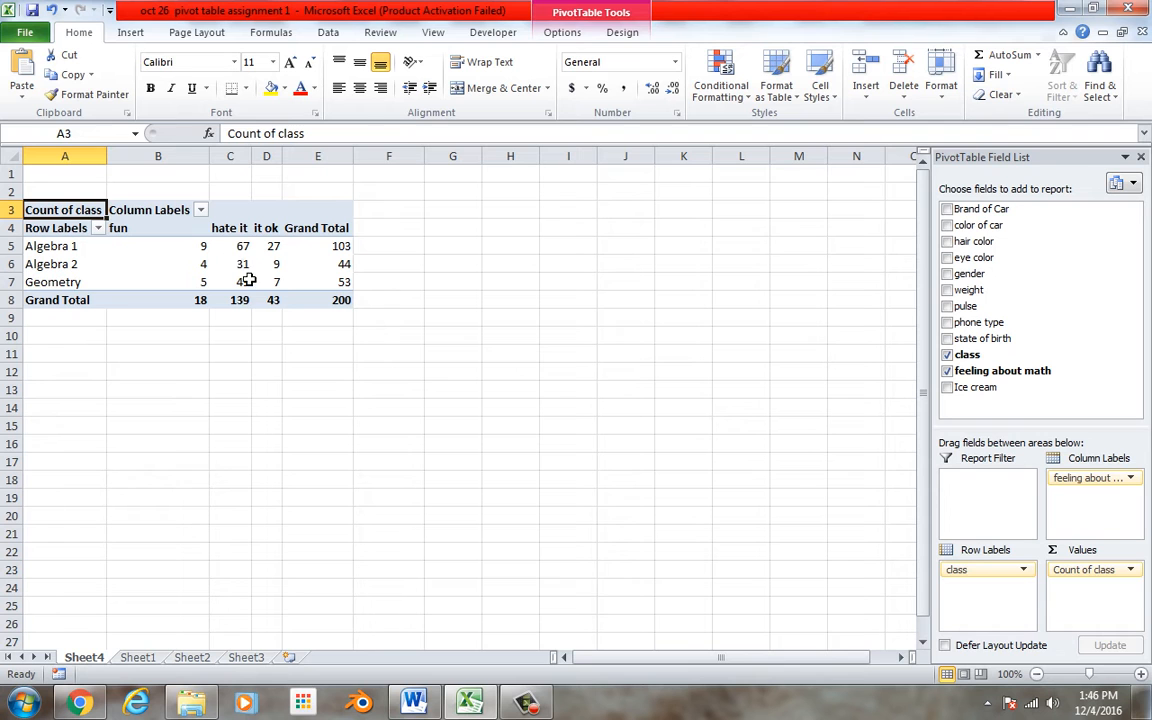
{"action": "left_click", "coordinate": [242, 246]}
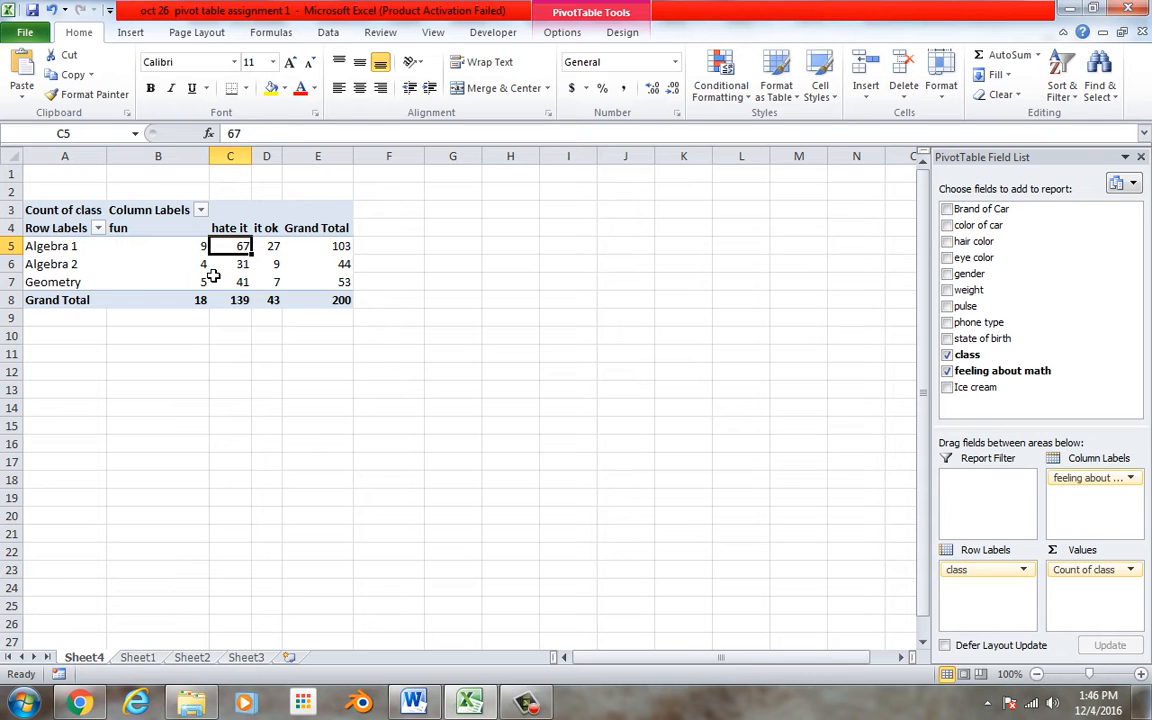
{"action": "left_click", "coordinate": [70, 266]}
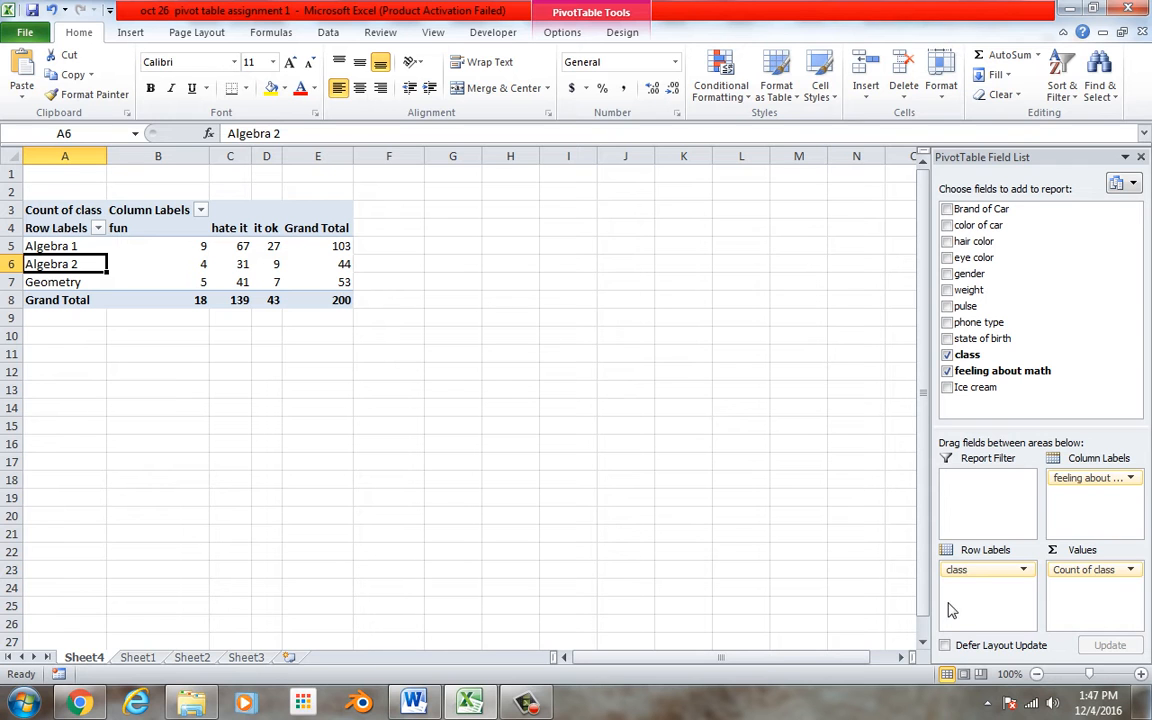
Remove class, feeling about math and the count of class to clear the pivot table
{"action": "left_click_drag", "start_coordinate": [956, 569], "coordinate": [945, 320]}
{"action": "left_click_drag", "start_coordinate": [1098, 478], "coordinate": [1080, 366]}
{"action": "left_click_drag", "start_coordinate": [1107, 585], "coordinate": [1105, 357]}
Cross-tabulate eye color as rows against hair color as columns, counting eye color
{"action": "left_click_drag", "start_coordinate": [1000, 268], "coordinate": [940, 575]}
{"action": "left_click_drag", "start_coordinate": [1046, 259], "coordinate": [1110, 600]}
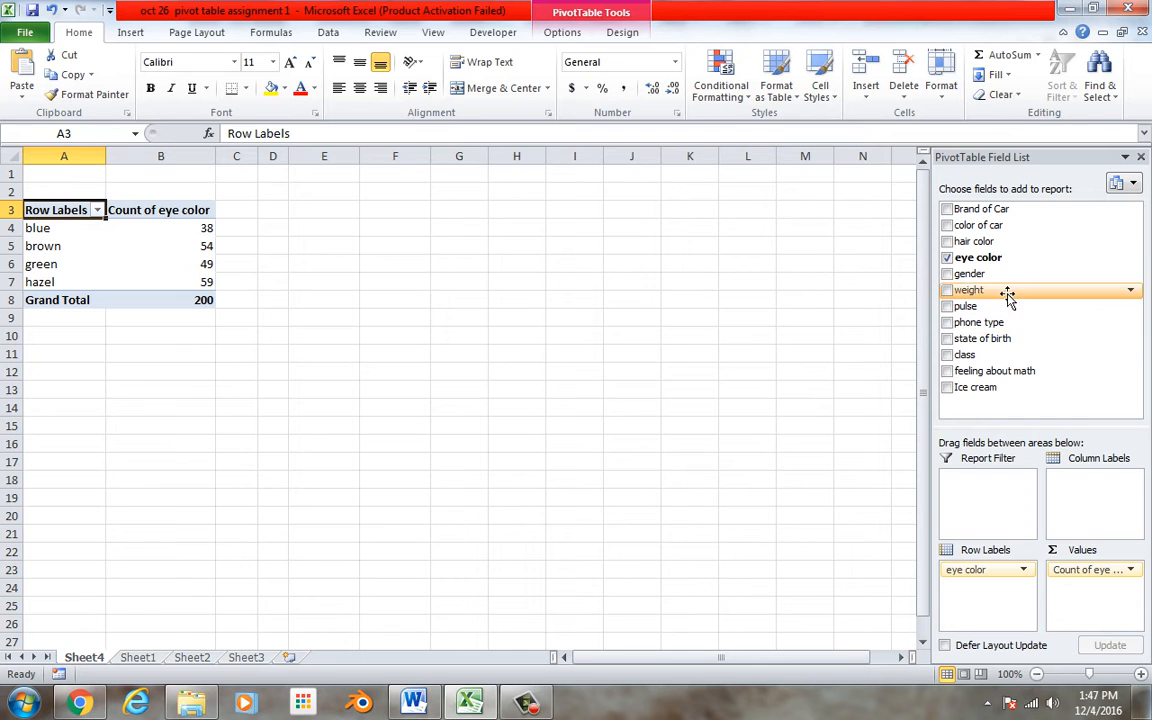
{"action": "mouse_move", "coordinate": [1003, 283]}
{"action": "left_mouse_down"}
{"action": "mouse_move", "coordinate": [1023, 406]}
{"action": "mouse_move", "coordinate": [1008, 545]}
{"action": "mouse_move", "coordinate": [1049, 288]}
{"action": "mouse_move", "coordinate": [1000, 268]}
{"action": "left_mouse_up"}
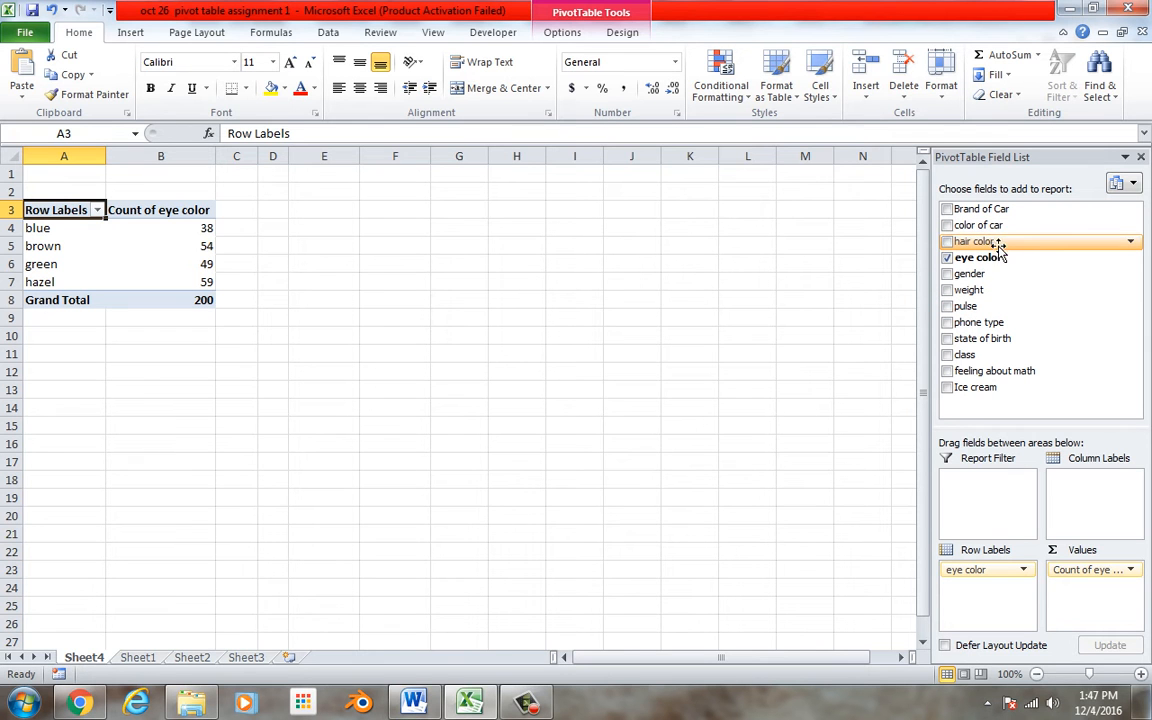
{"action": "left_click_drag", "start_coordinate": [998, 250], "coordinate": [1100, 487]}
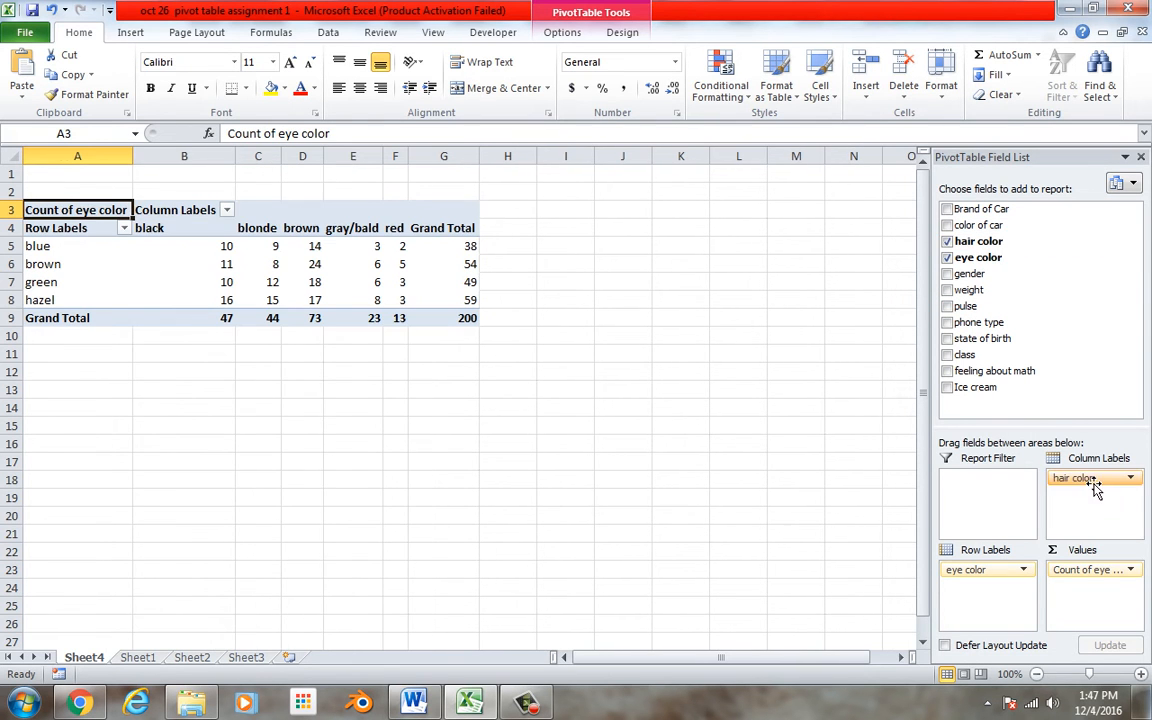
Add gender as a report filter, filter the table to female, and inspect the counts
{"action": "left_click_drag", "start_coordinate": [990, 282], "coordinate": [1006, 500]}
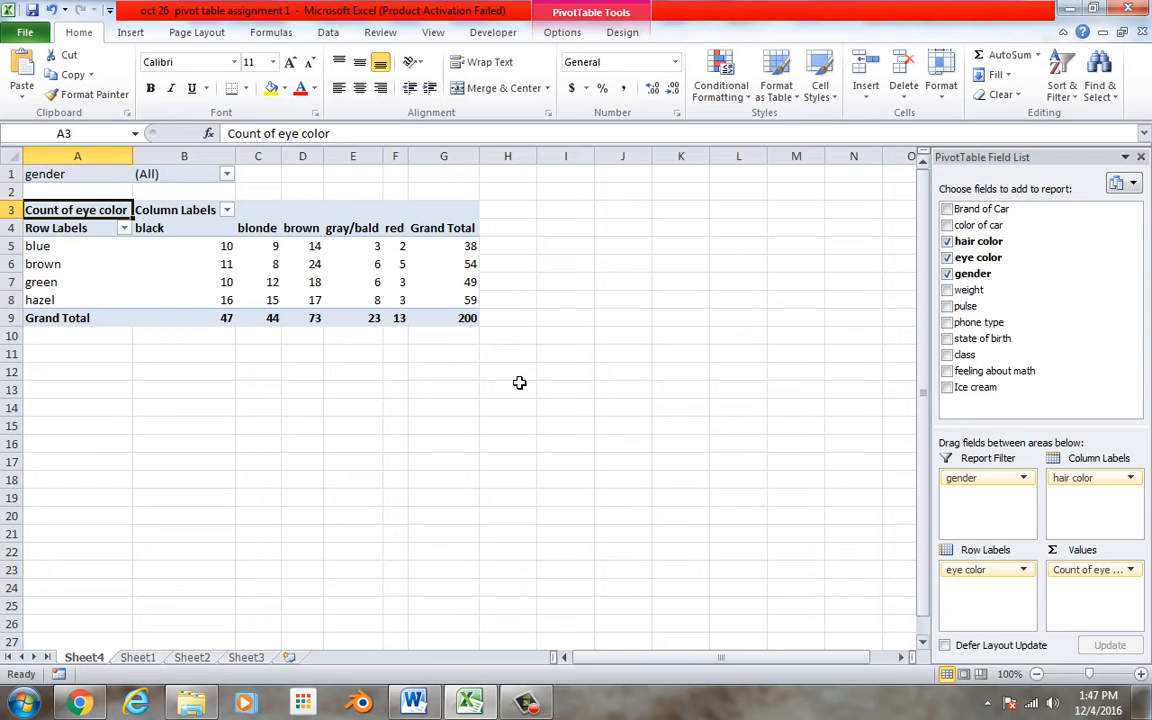
{"action": "left_click", "coordinate": [227, 176]}
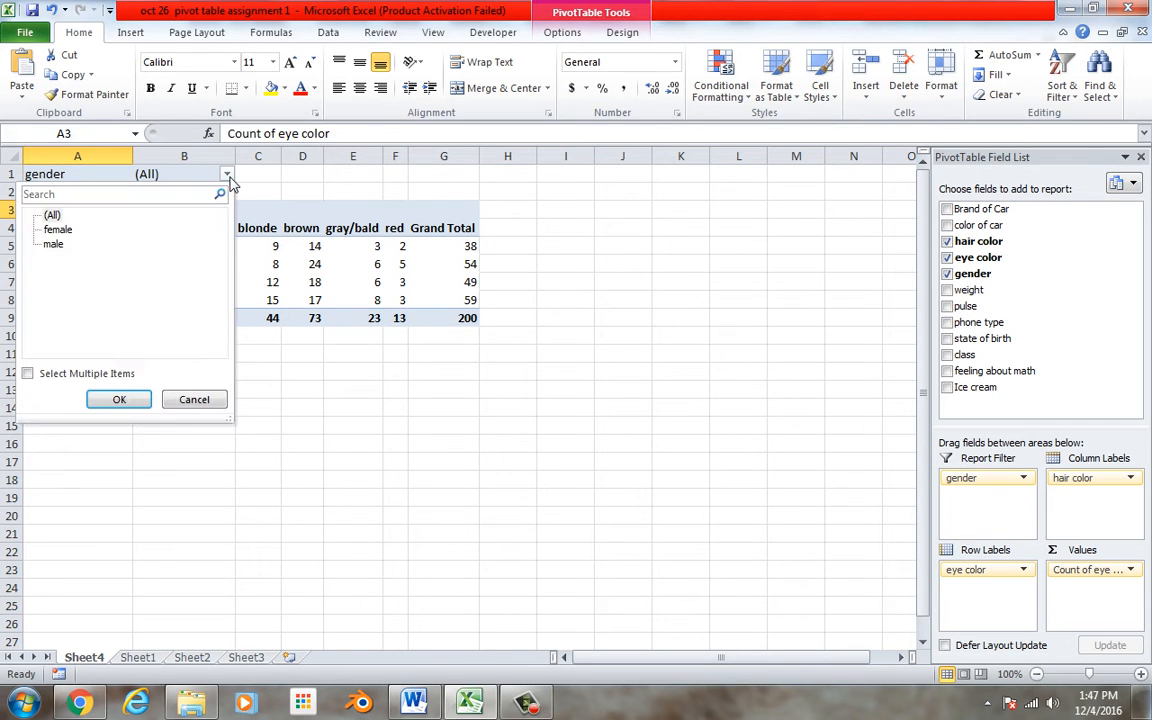
{"action": "left_click", "coordinate": [60, 230]}
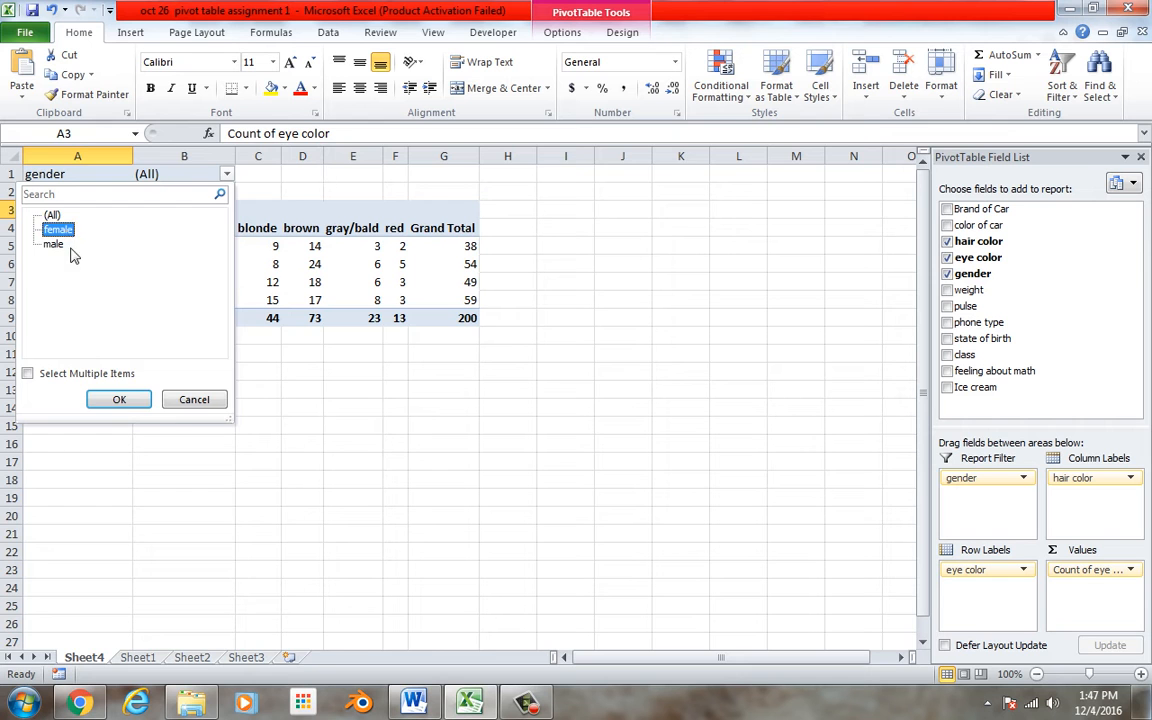
{"action": "left_click", "coordinate": [121, 401]}
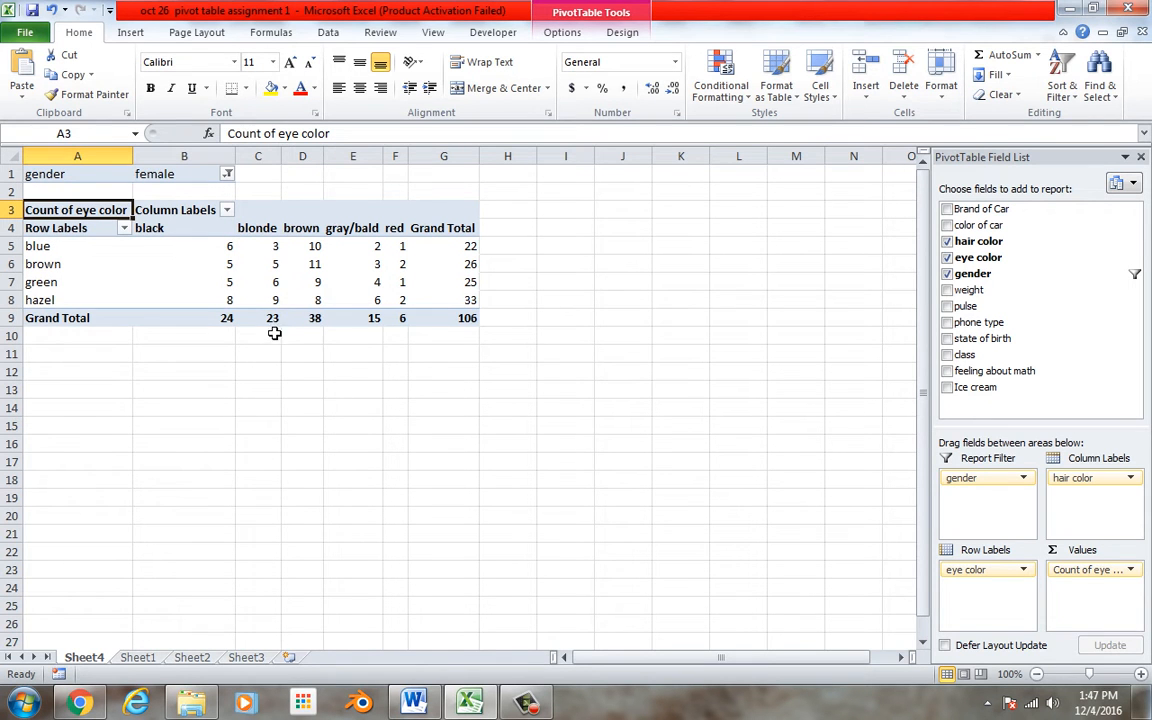
{"action": "left_click", "coordinate": [262, 246]}
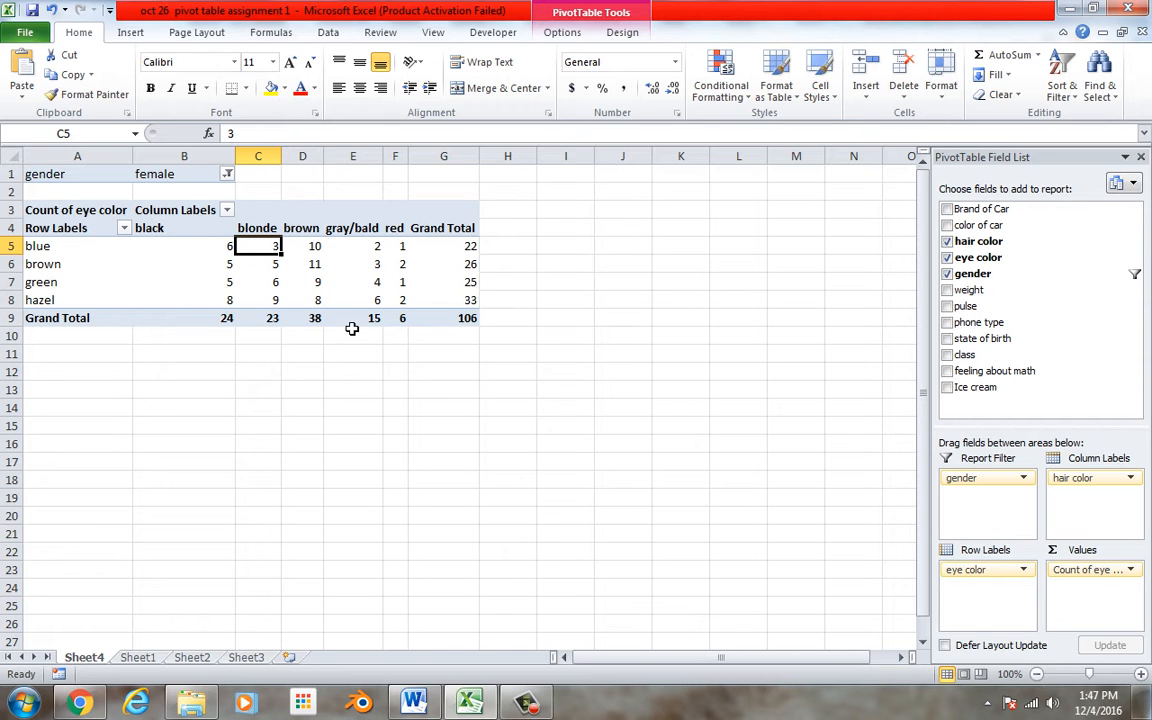
Reset the gender filter to show (All) genders
{"action": "left_click", "coordinate": [228, 174]}
{"action": "left_click", "coordinate": [51, 215]}
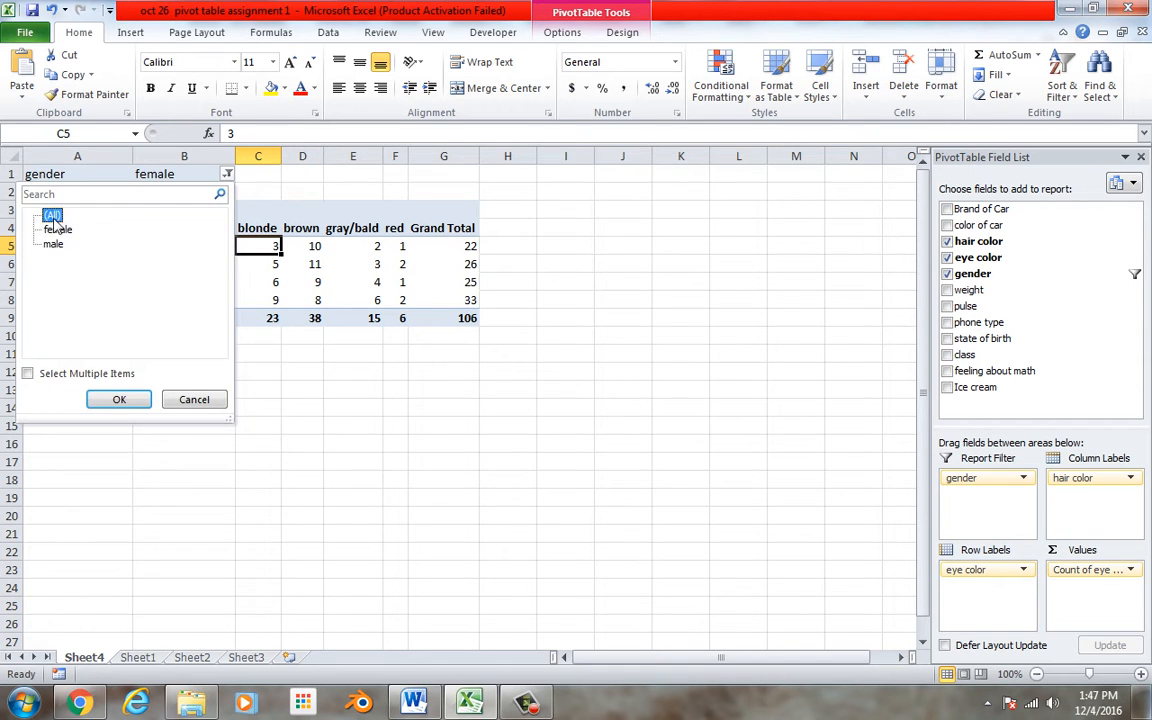
{"action": "left_click", "coordinate": [117, 399]}
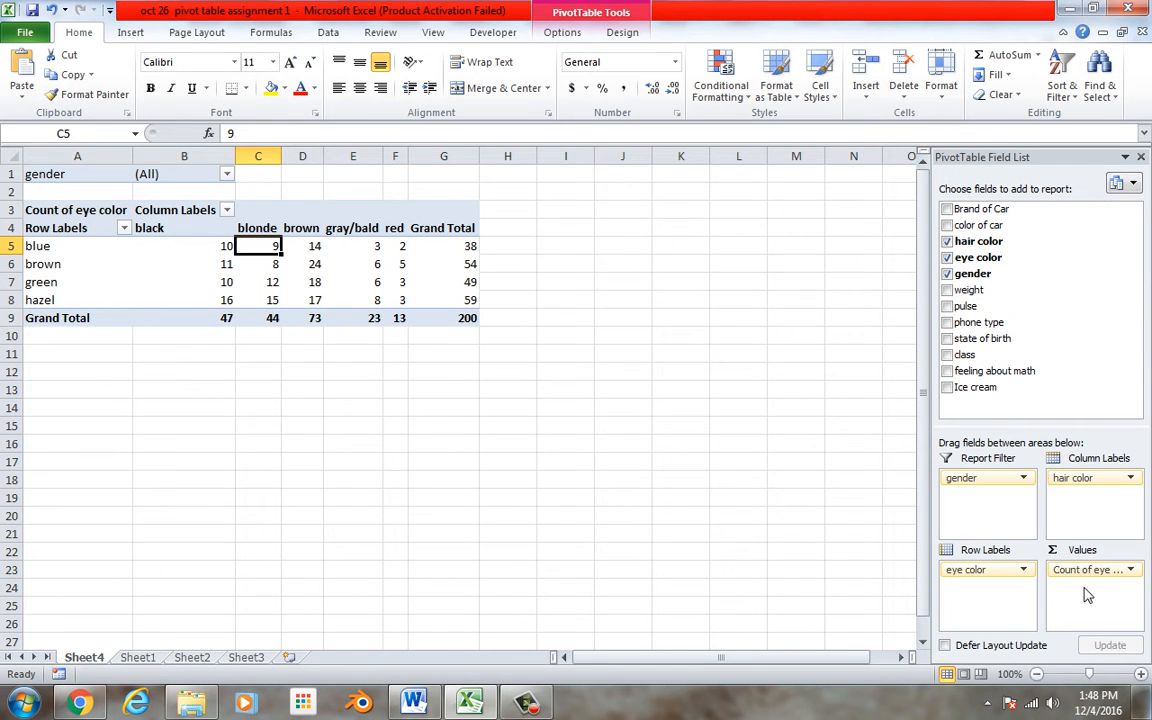
Uncheck gender, eye color and hair color to clear the pivot table
{"action": "left_click_drag", "start_coordinate": [1075, 569], "coordinate": [1088, 215]}
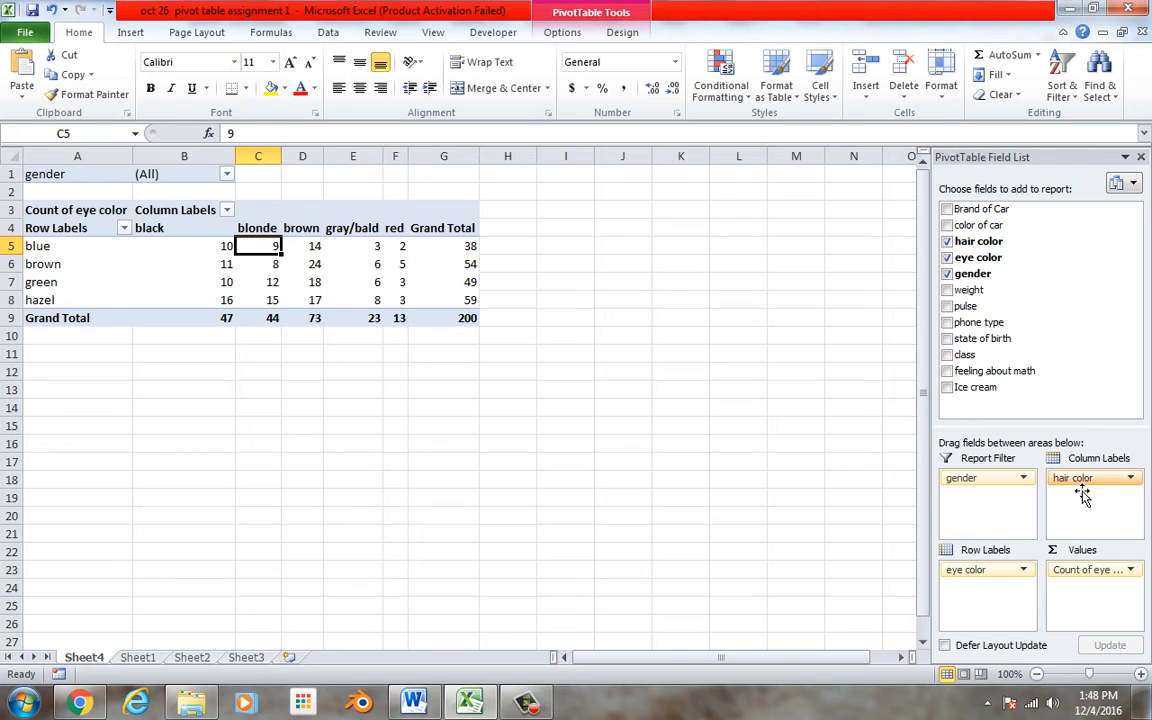
{"action": "left_click", "coordinate": [947, 274]}
{"action": "left_click", "coordinate": [947, 257]}
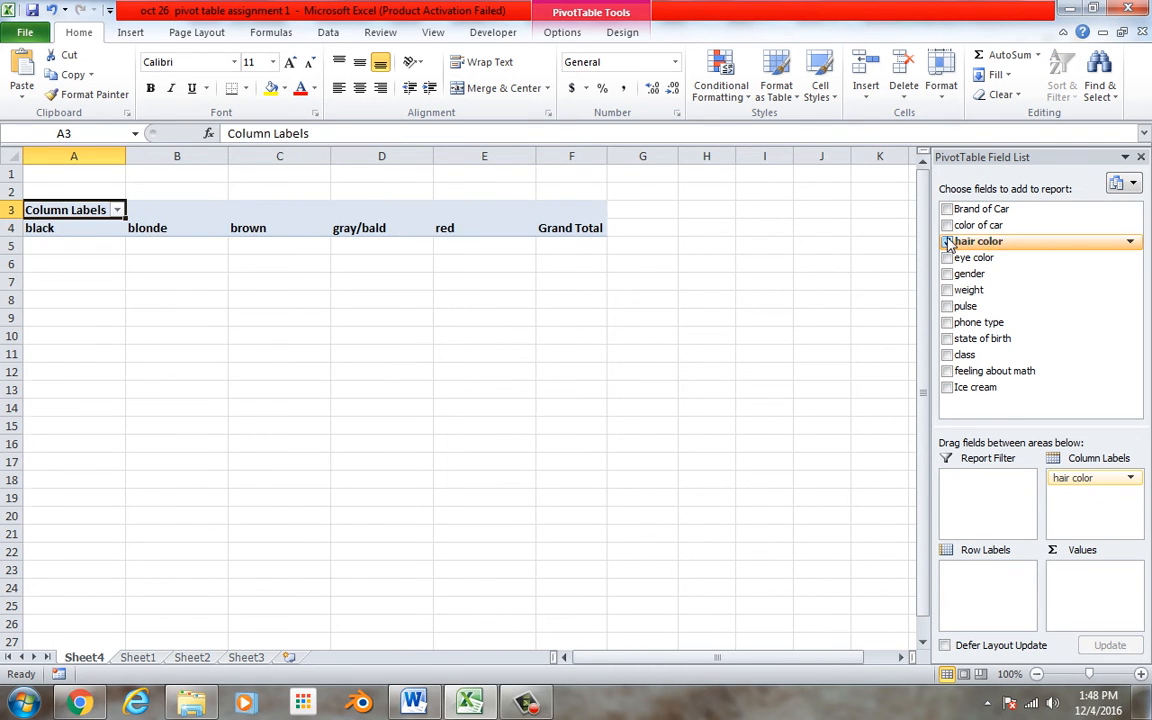
{"action": "left_click", "coordinate": [947, 241]}
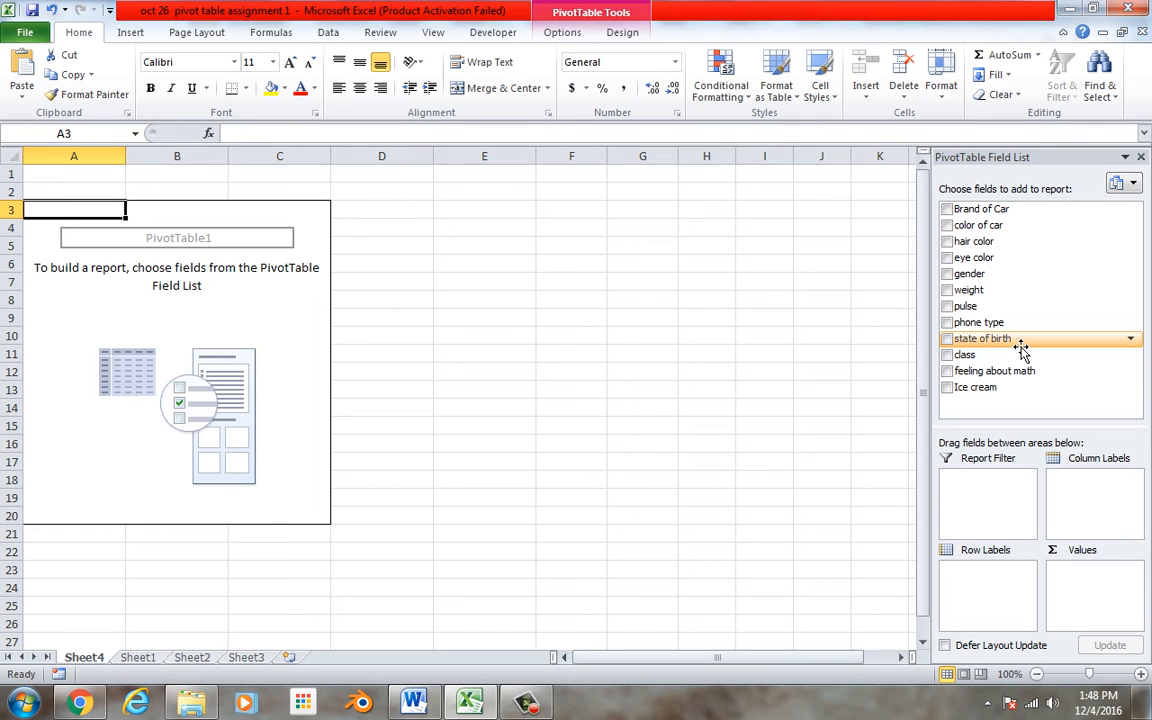
{"action": "left_click", "coordinate": [544, 703]}
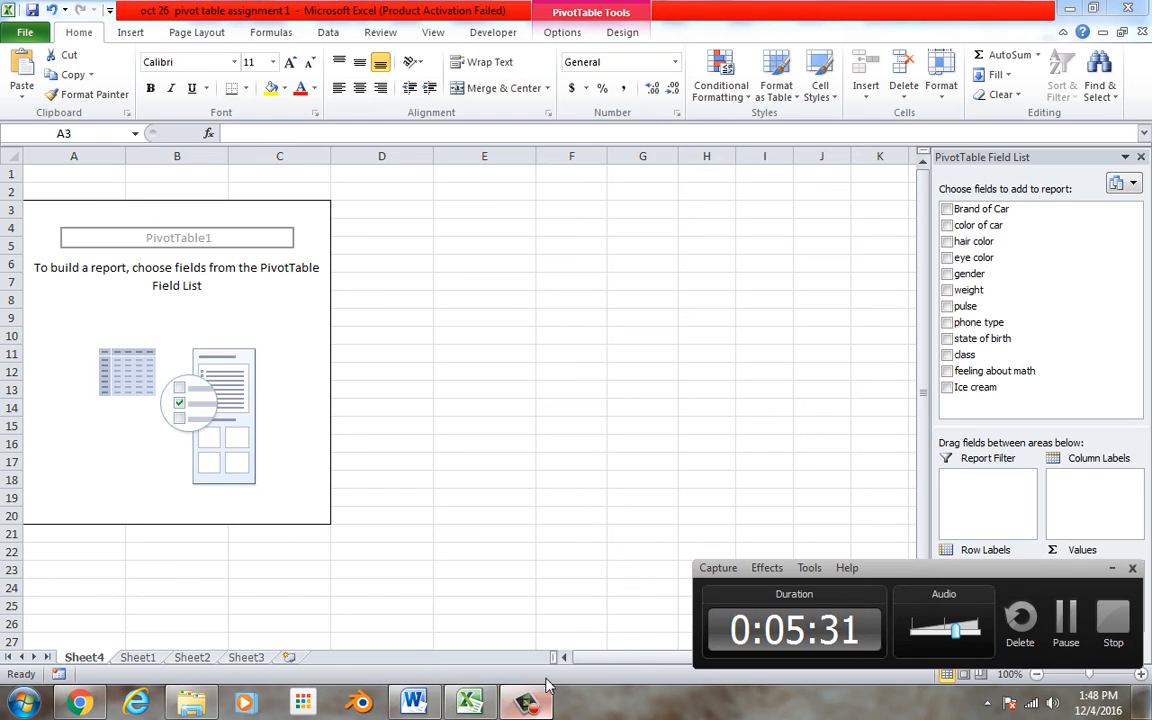